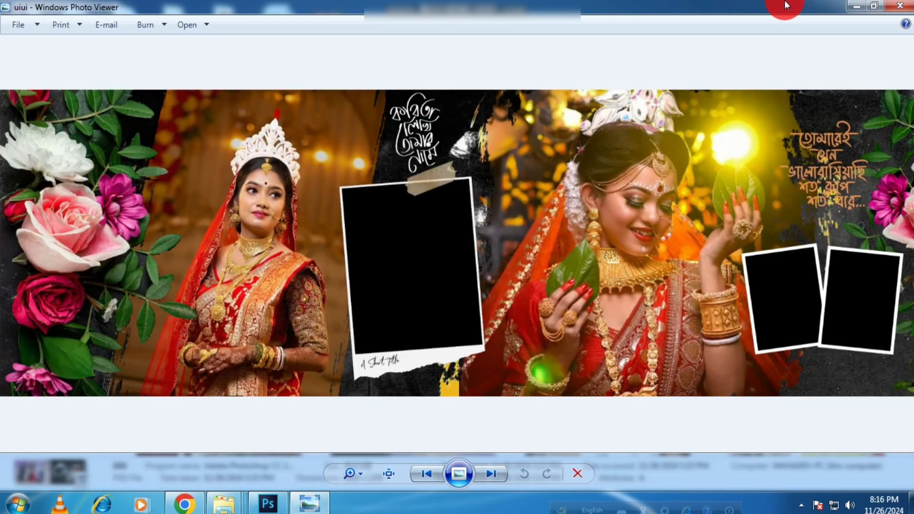
- Review the wedding album page designs in the 26-11-2024 PSD folder one after another, then close the photo viewer
key("Right")
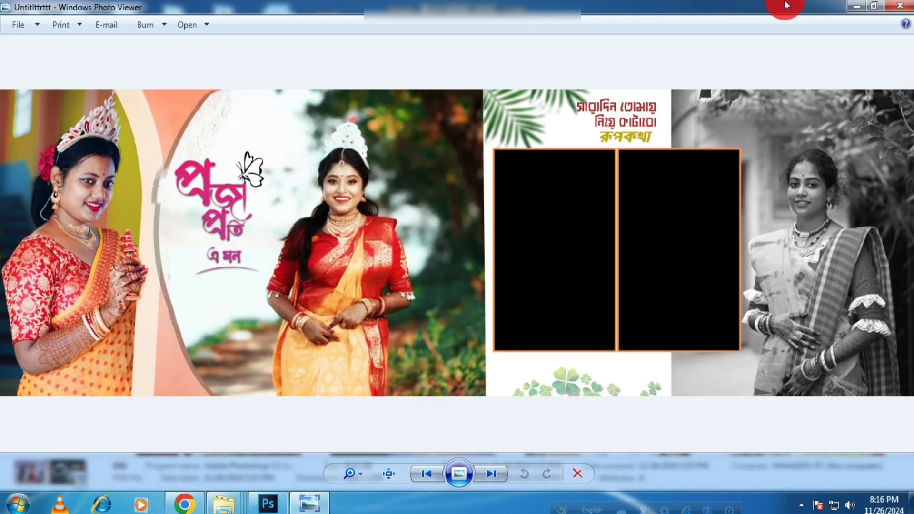
key("Right")
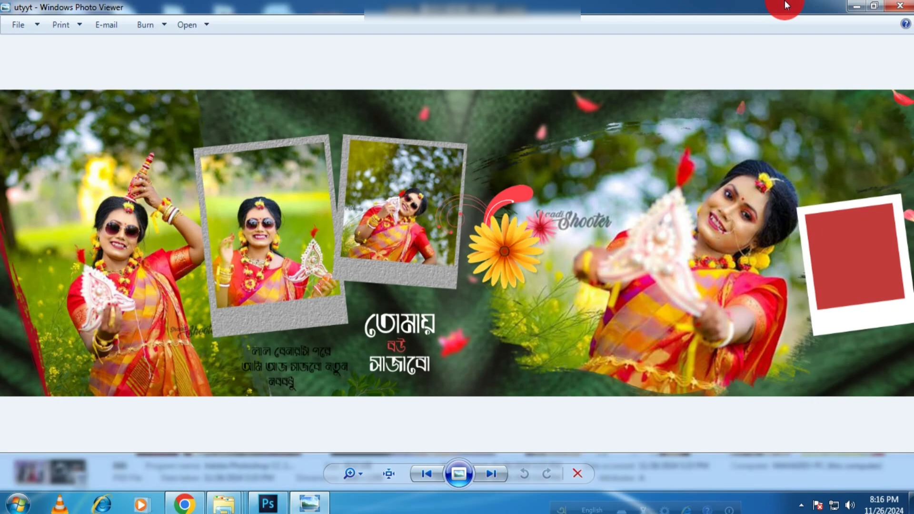
key("Right")
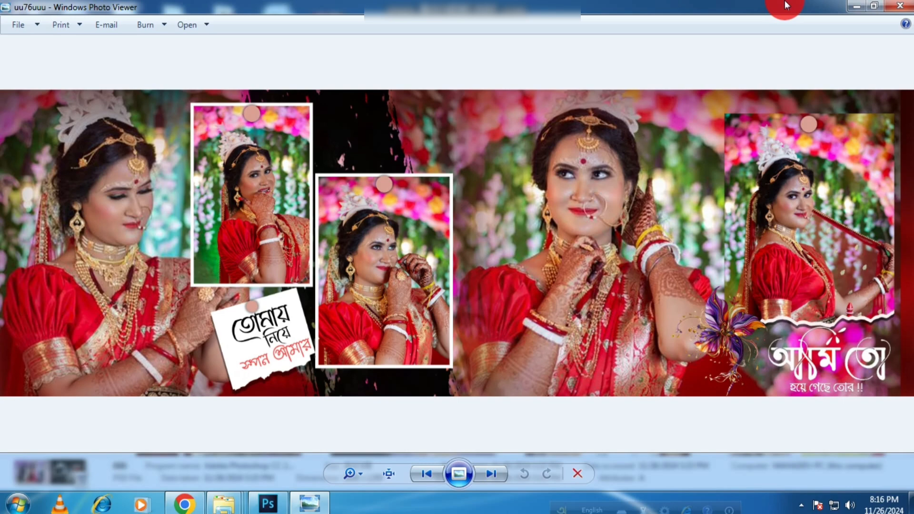
key("Right")
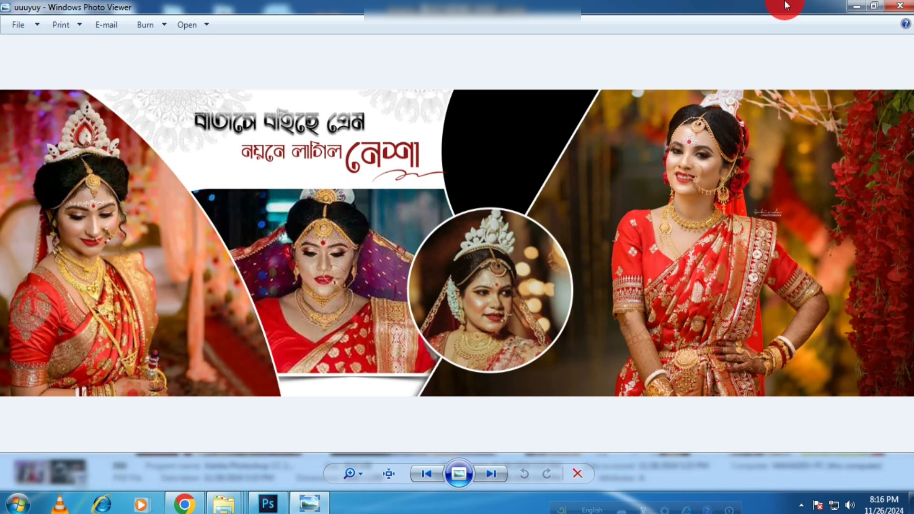
key("Right")
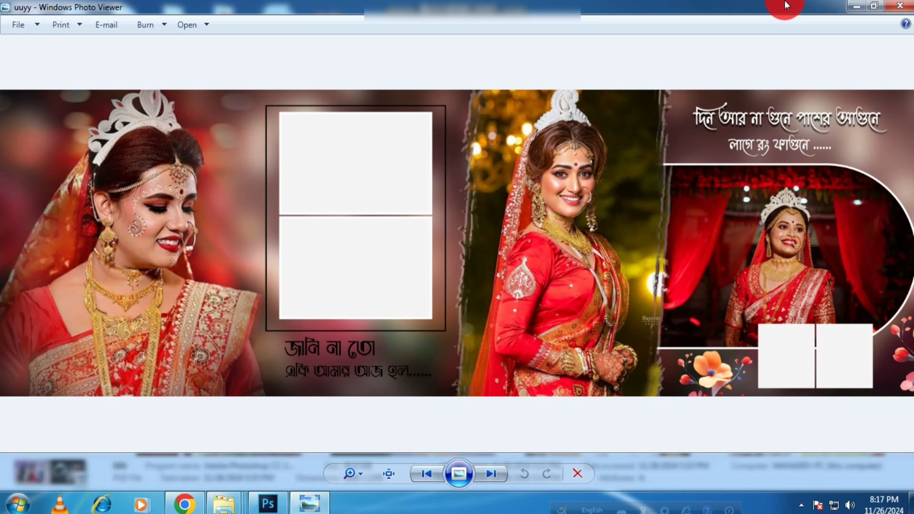
key("Right")
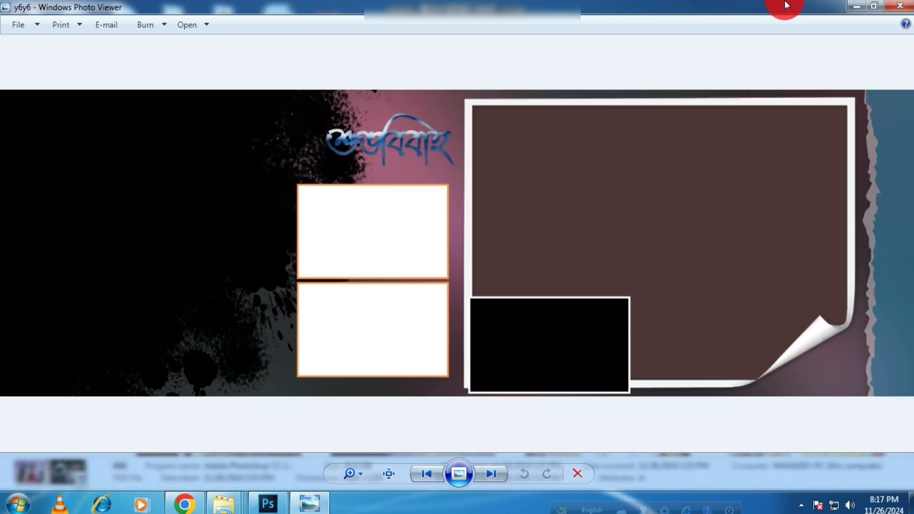
key("Right")
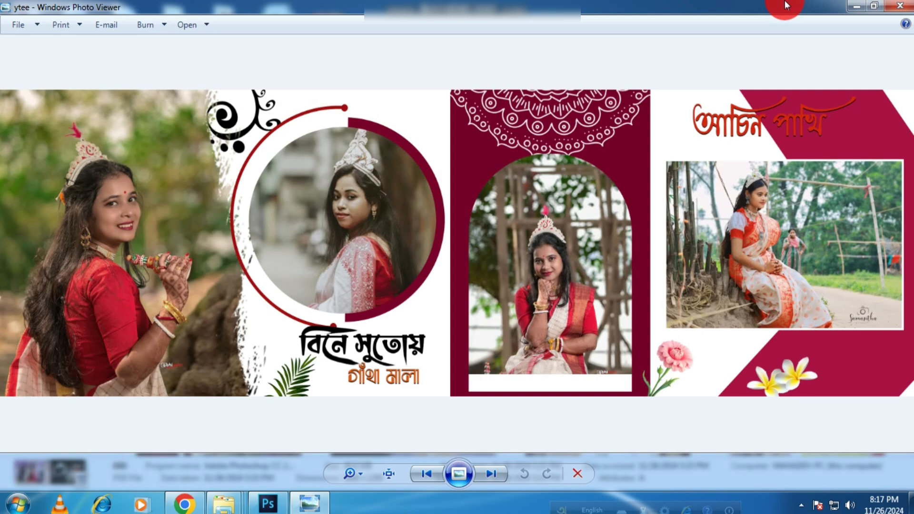
key("Right")
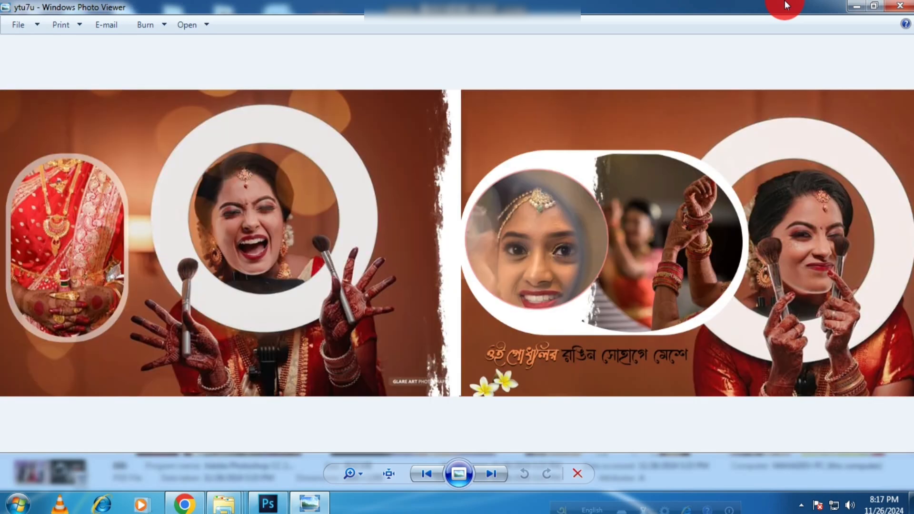
key("Right")
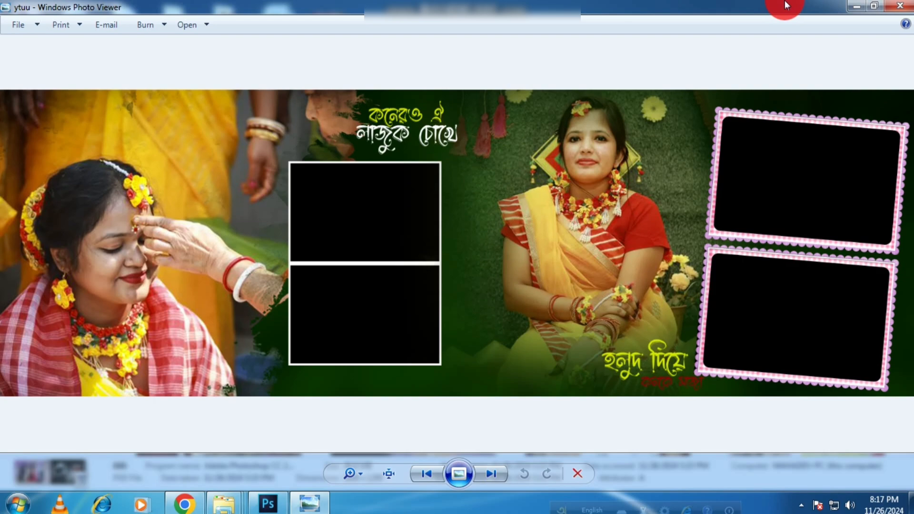
key("Right")
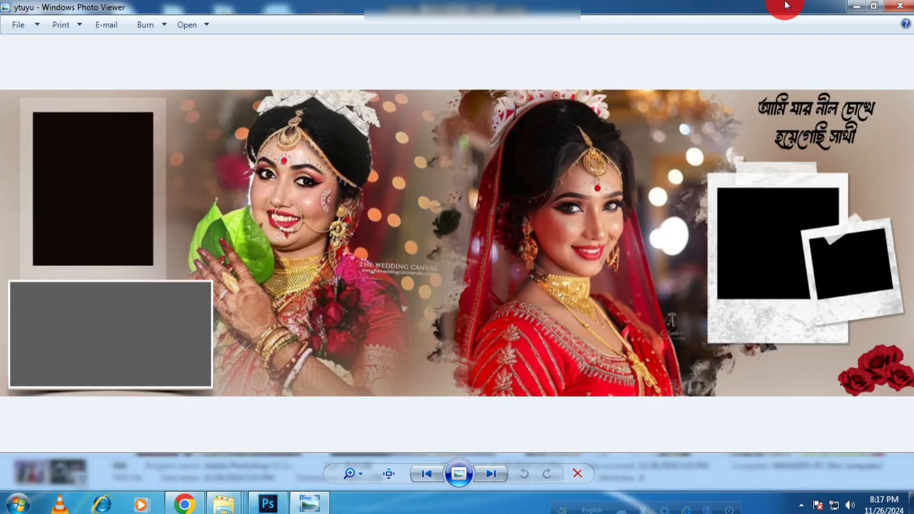
key("Right")
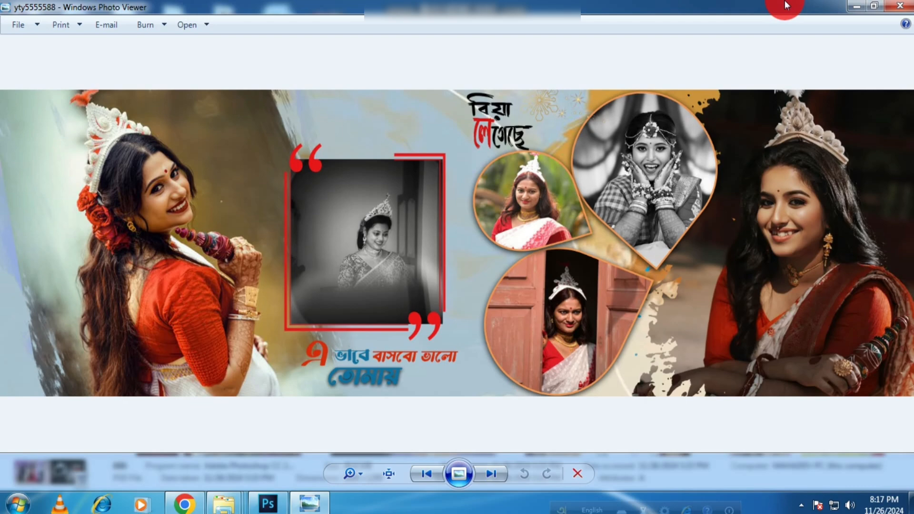
key("Right")
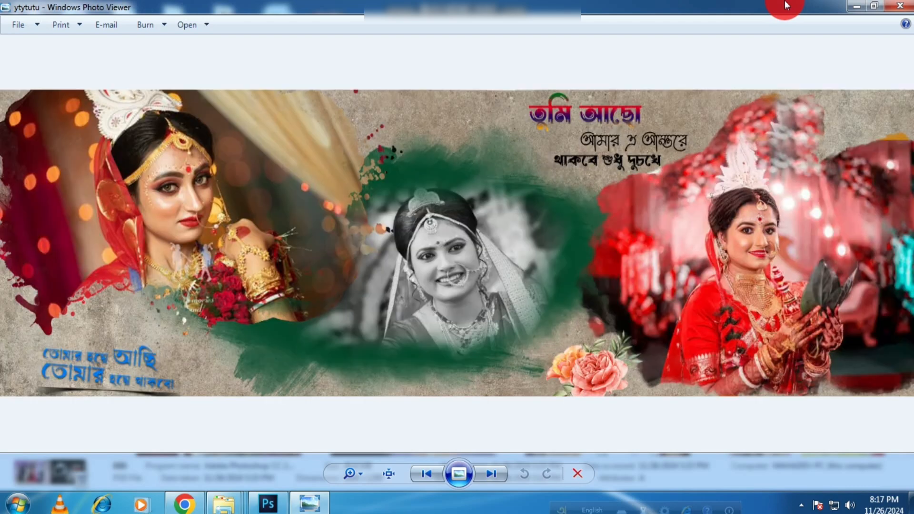
key("Right")
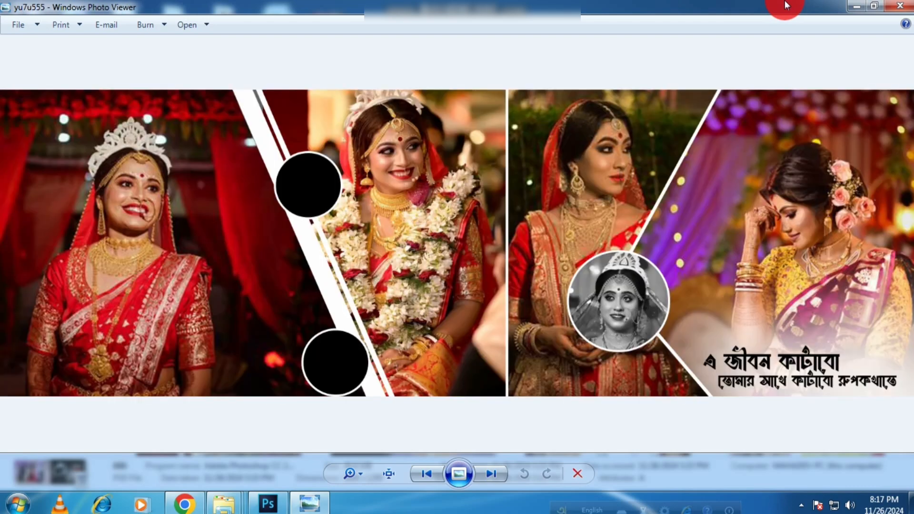
key("Right")
key("Right")
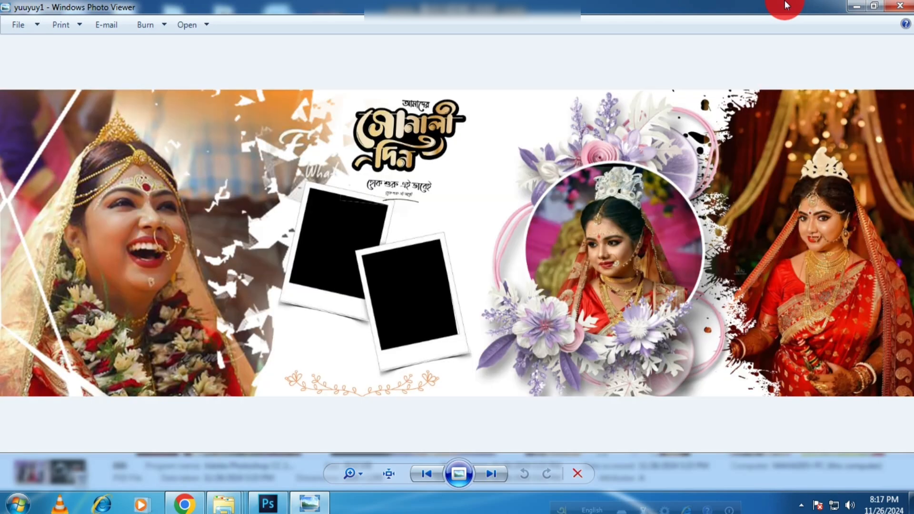
key("Right")
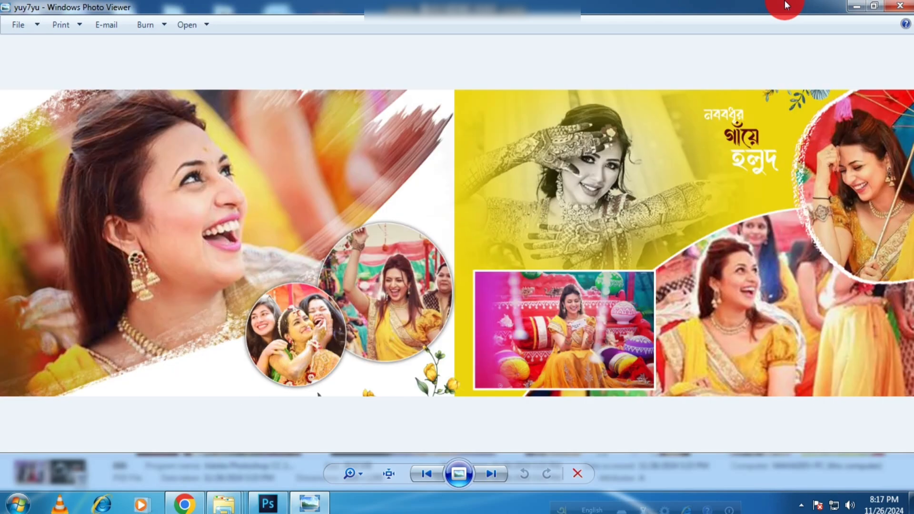
key("Right")
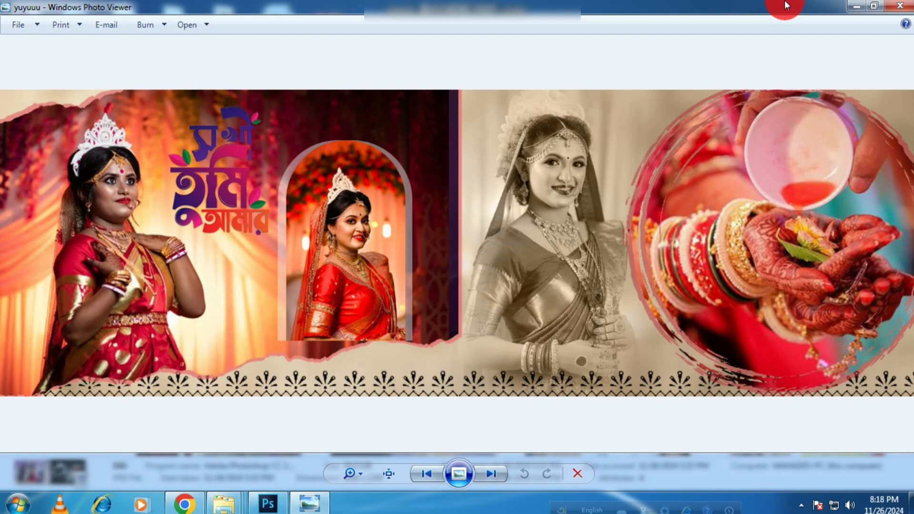
key("Right")
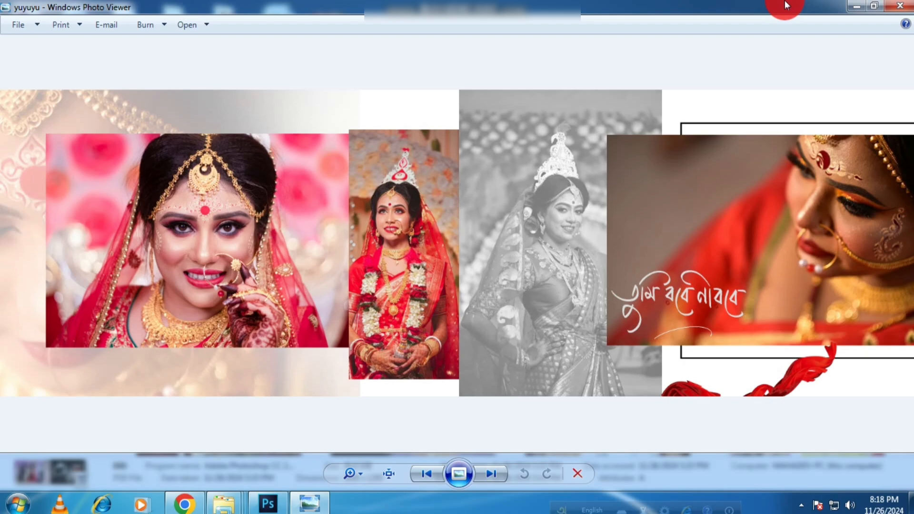
key("Right")
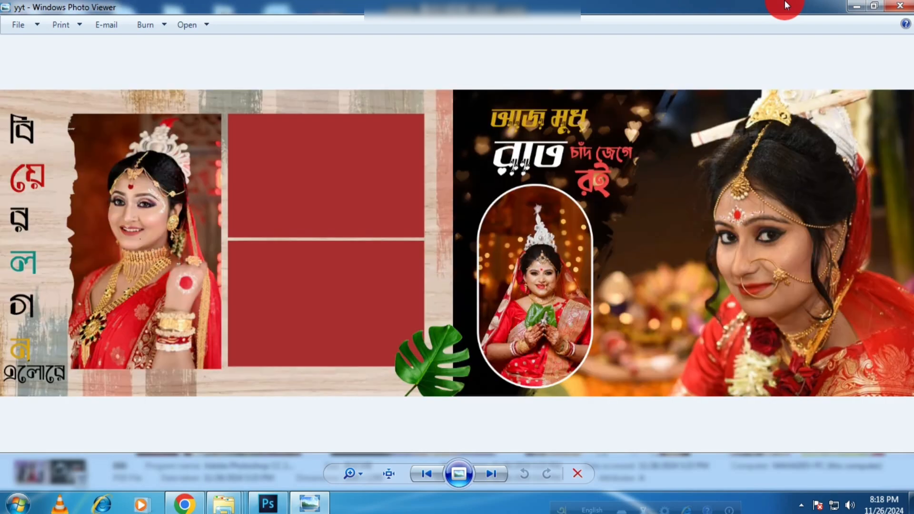
key("Right")
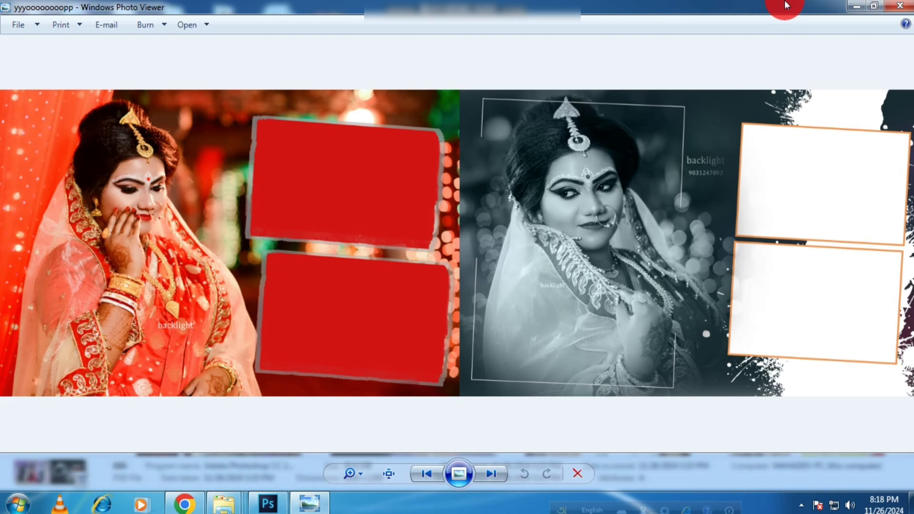
key("Right")
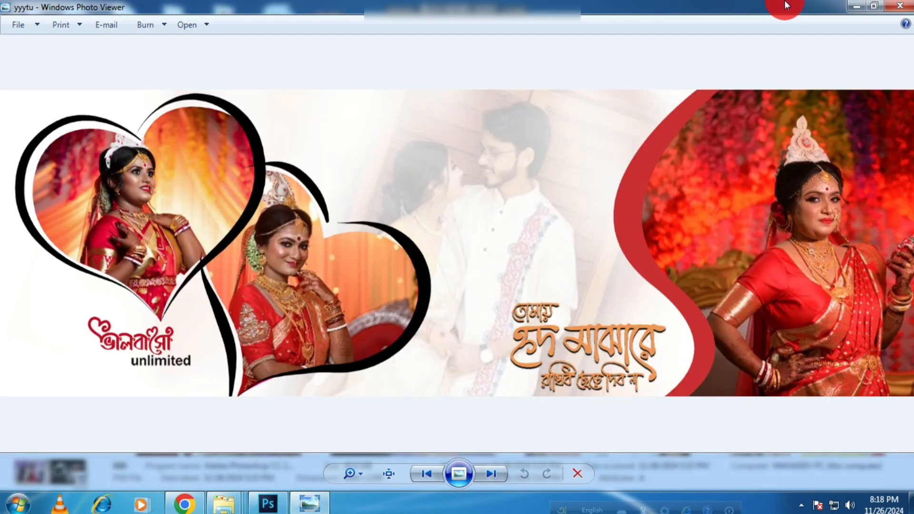
key("Right")
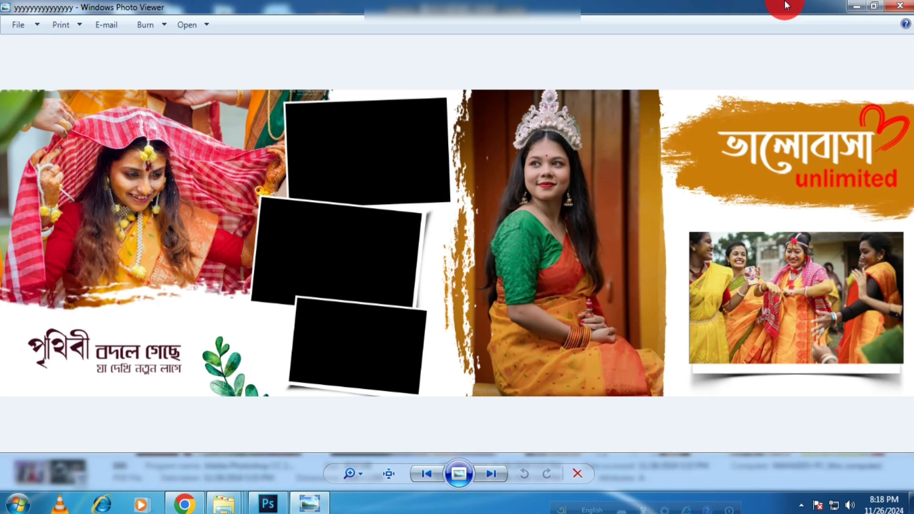
key("Right")
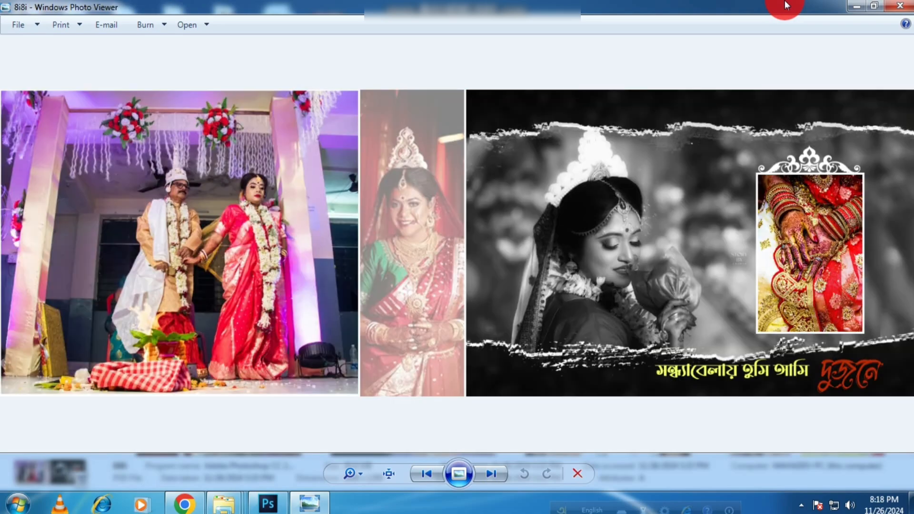
key("Right")
key("Right")
key("Right")
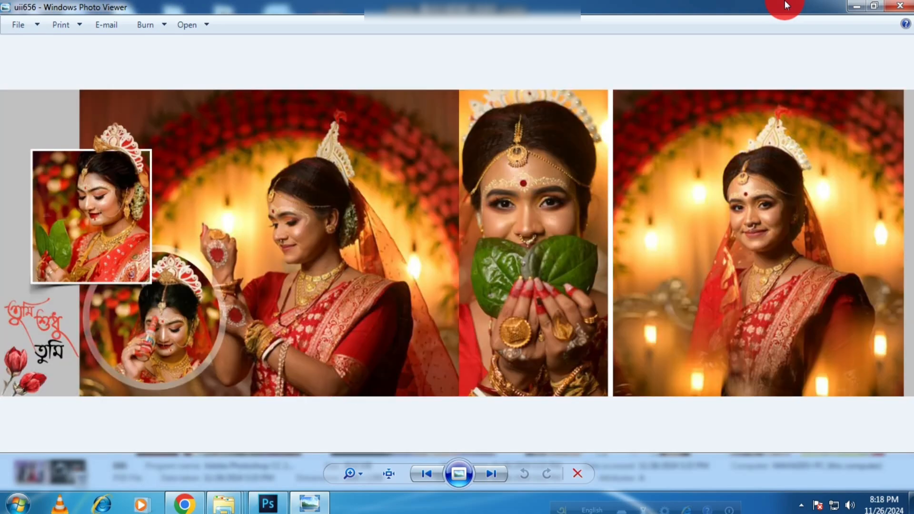
key("Right")
key("Right")
key("Right")
key("Right")
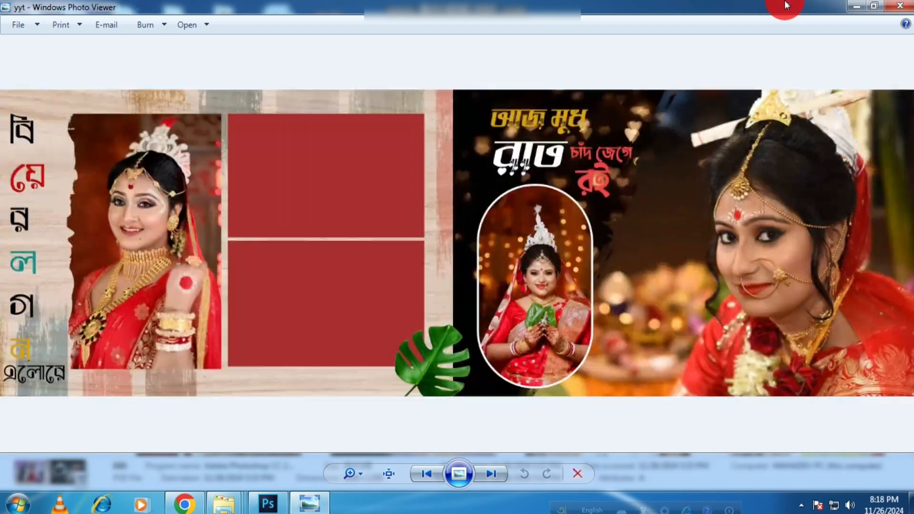
key("Right")
left_click(900, 6)
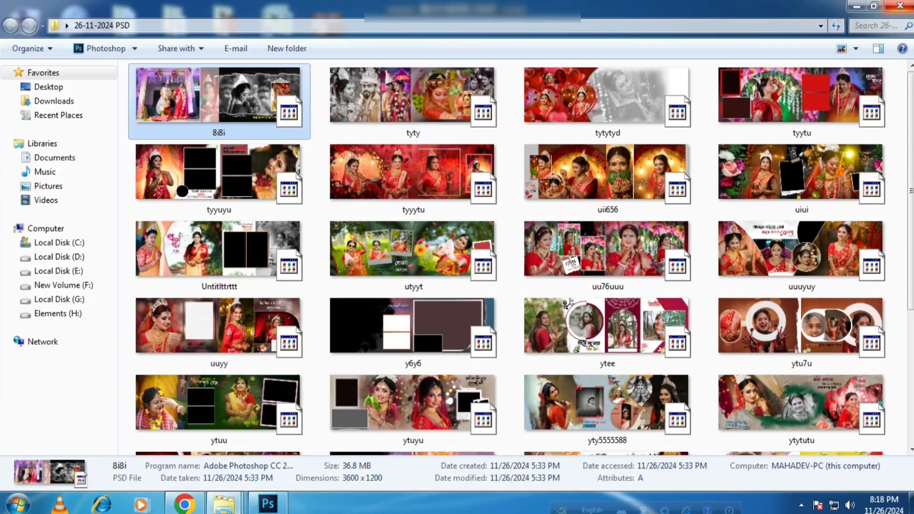
- Switch to Photoshop and create a new blank white document of 36 by 12 inches
left_click(854, 6)
left_click(268, 504)
left_click(38, 9)
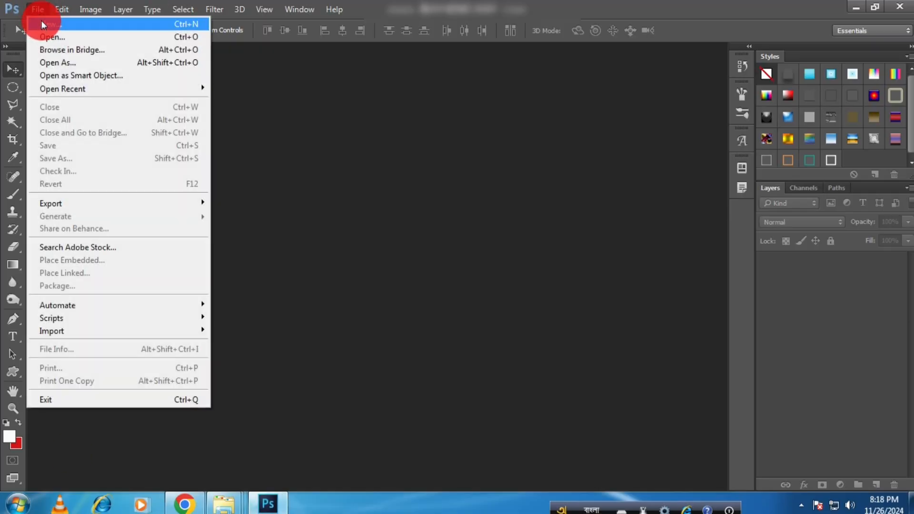
left_click(43, 28)
left_click(566, 102)
- Place the beige texture image from the image folder, enlarge it to cover the whole canvas and soften it with Gaussian Blur
mouse_move(224, 504)
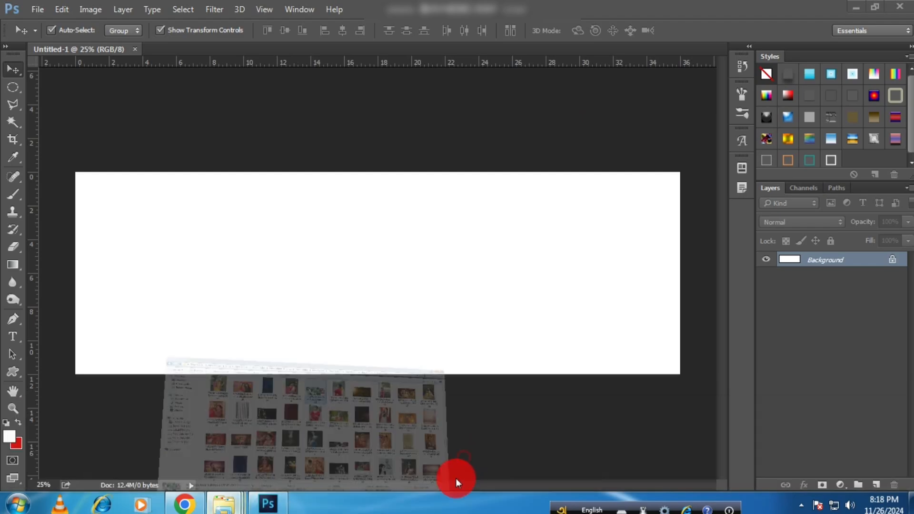
left_click(456, 477)
left_click_drag(537, 331, 354, 297)
left_click_drag(459, 188, 62, 147)
left_click_drag(478, 331, 690, 386)
left_click_drag(706, 341, 709, 324)
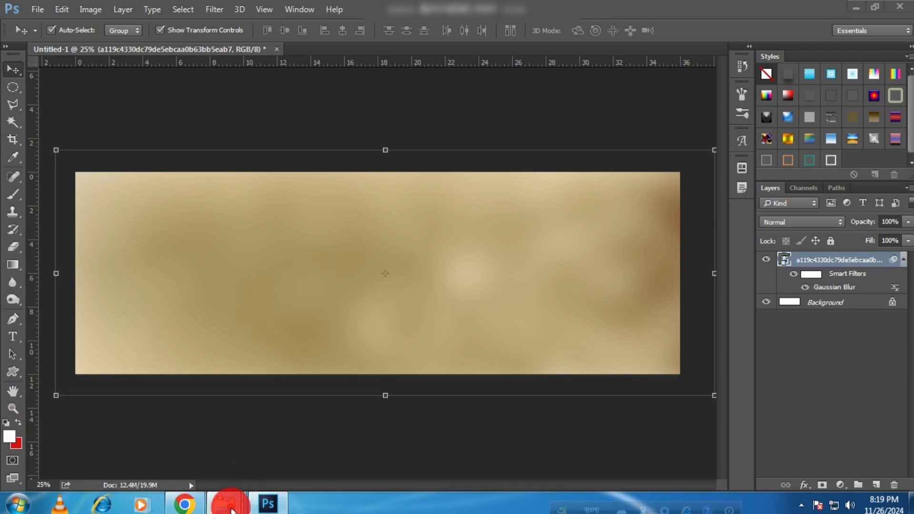
mouse_move(228, 499)
left_click(488, 442)
scroll(373, 396, "down", 10)
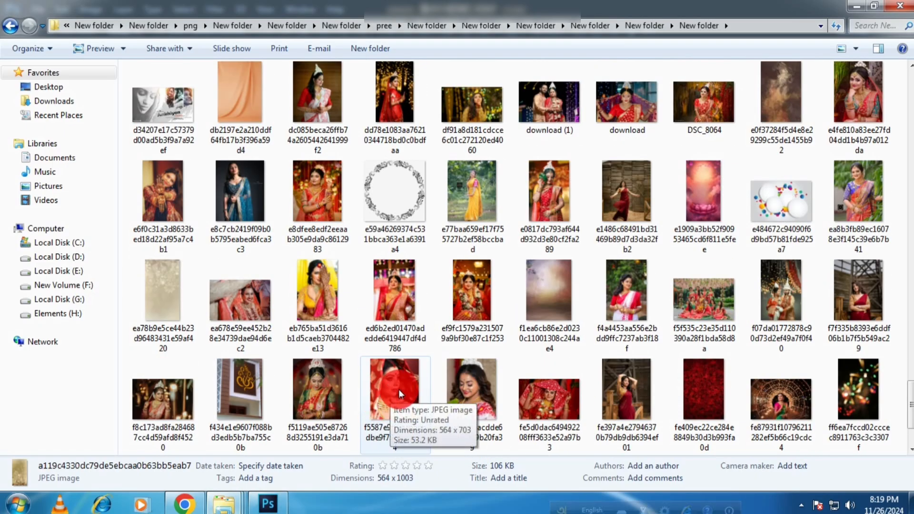
left_click(856, 6)
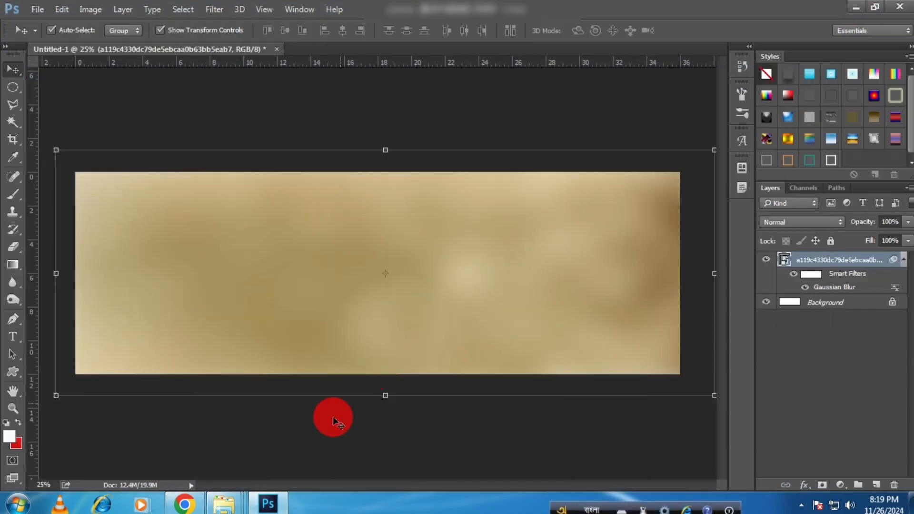
- Paint a white rough-edged shape over the left half of the canvas on a new layer, using a 2500 px textured brush
left_click(9, 189)
left_click(63, 31)
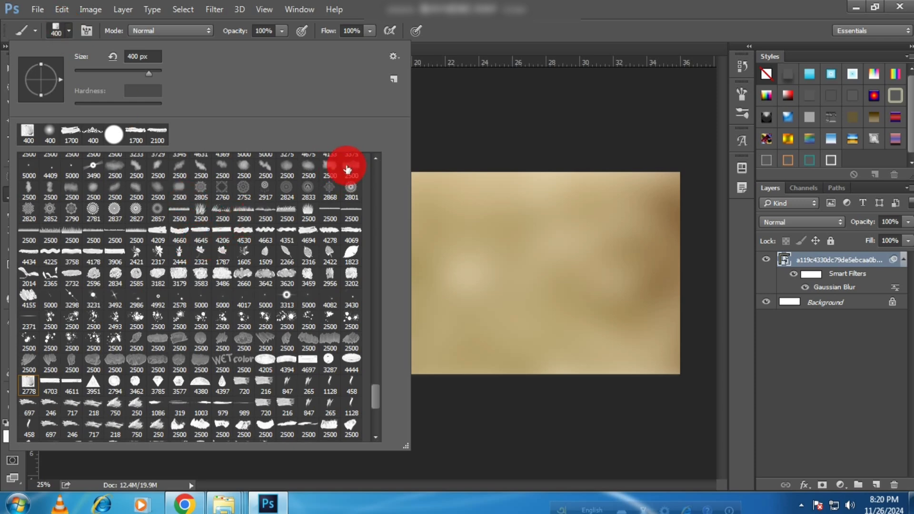
double_click(153, 168)
left_click(876, 485)
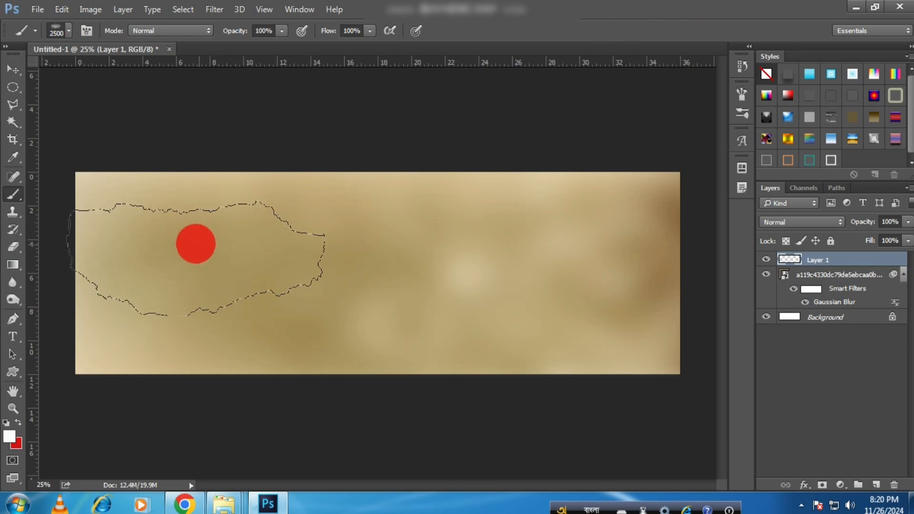
left_click(185, 244)
left_click_drag(185, 245, 51, 194)
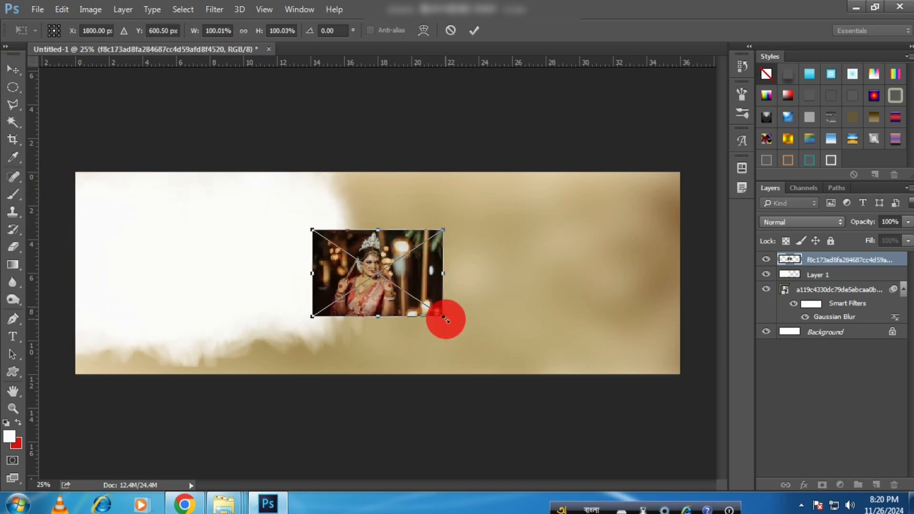
- Enlarge the placed bride photo to the full page height and move it over the white painted shape on the left half
left_click_drag(444, 318, 535, 431)
left_click(480, 30)
left_click_drag(456, 246, 296, 229)
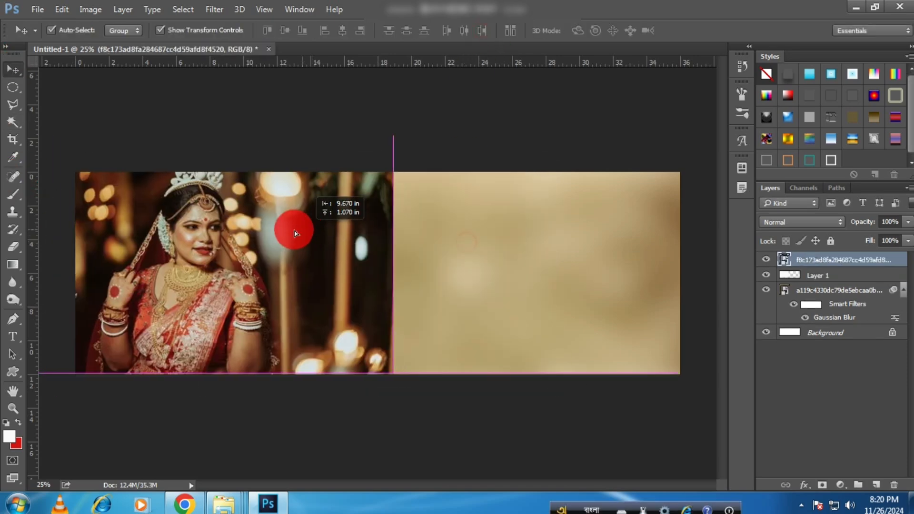
- Clip the bride photo to the painted shape on Layer 1 with a clipping mask and adjust its position inside the shape
right_click(863, 257)
left_click(657, 355)
left_click_drag(241, 284, 236, 293)
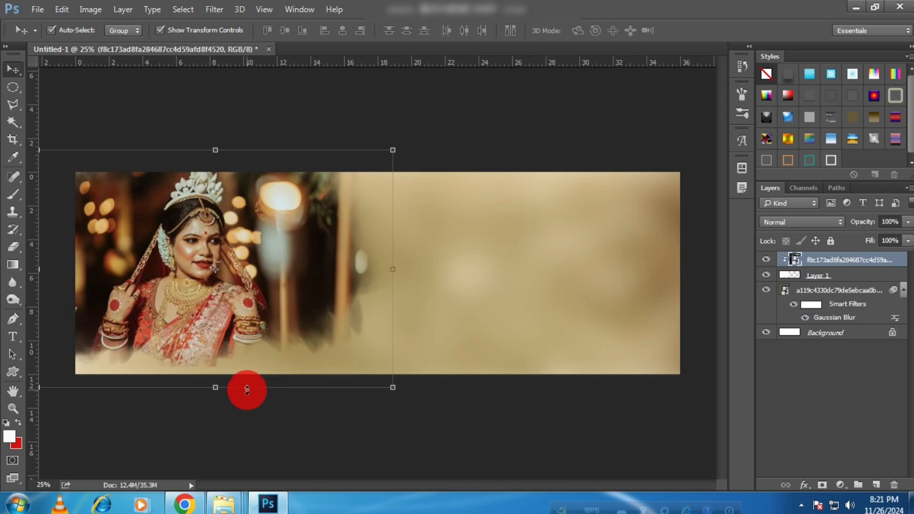
- Draw a white rectangle about 1492 by 1312 px over the right third of the page using the solid square custom shape
left_click(12, 373)
left_click(514, 31)
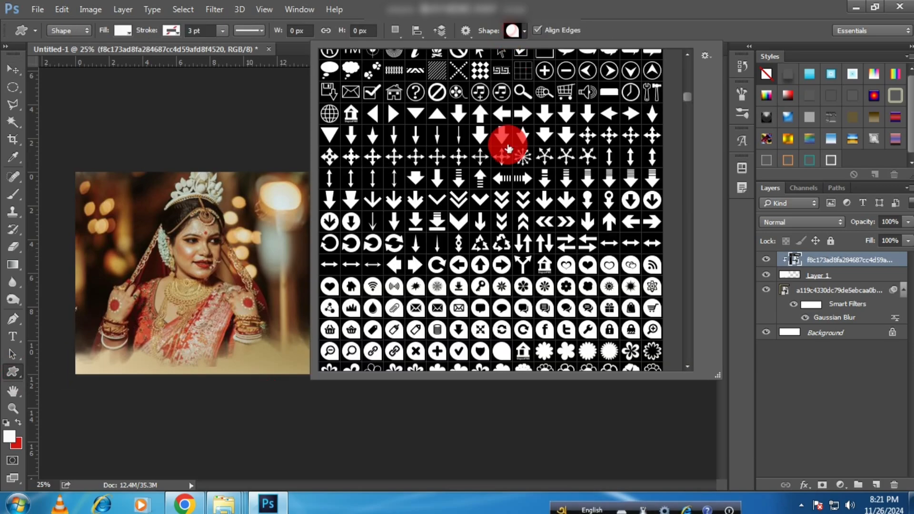
scroll(530, 177, "down", 6)
scroll(525, 209, "down", 2)
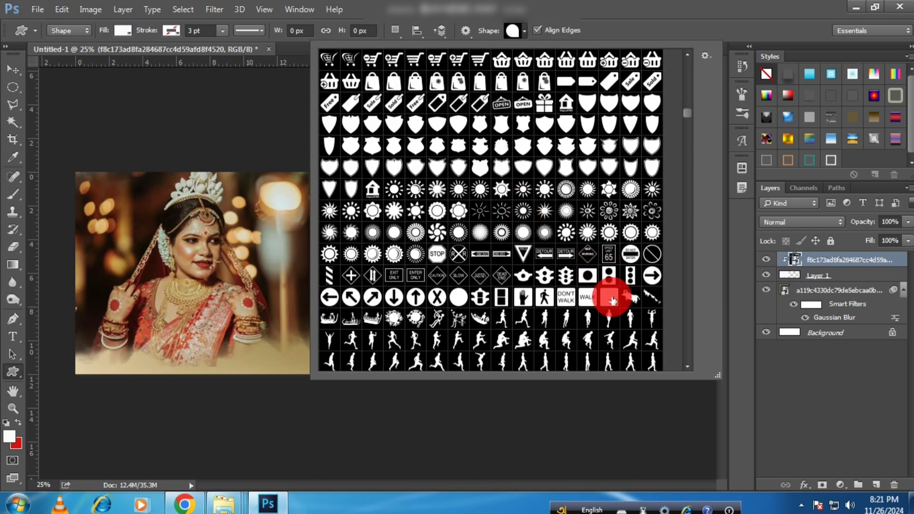
left_click_drag(687, 122, 687, 86)
double_click(533, 342)
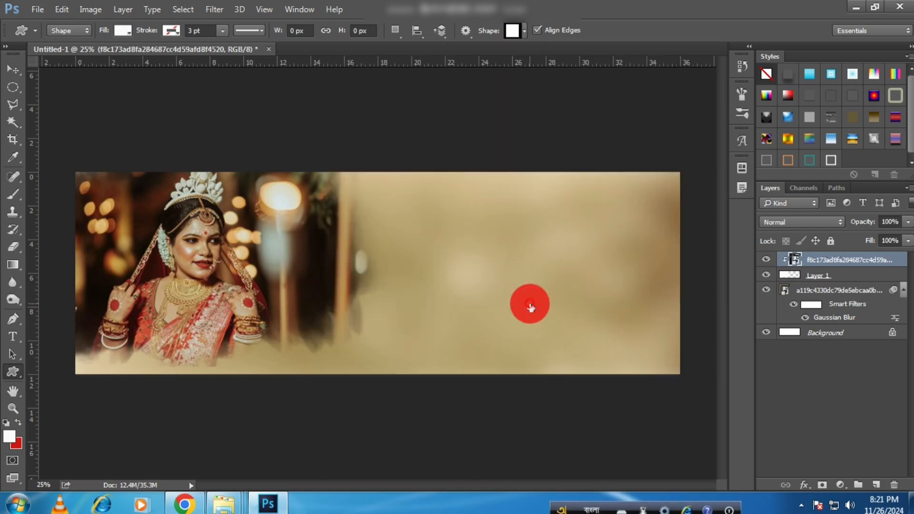
mouse_move(474, 163)
left_mouse_down()
mouse_move(652, 313)
mouse_move(671, 379)
left_mouse_up()
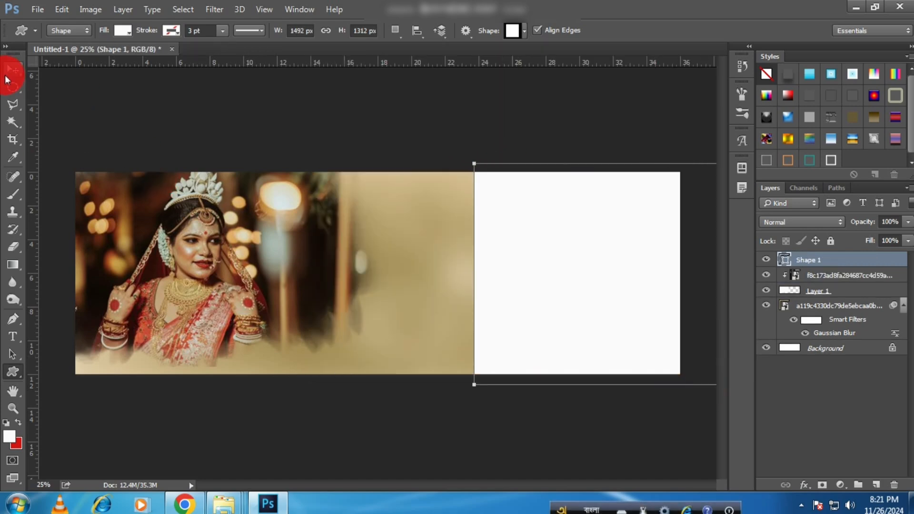
- Rasterize the white rectangle's Shape 1 layer
left_click(13, 70)
left_click(13, 194)
left_click(460, 236)
key("Return")
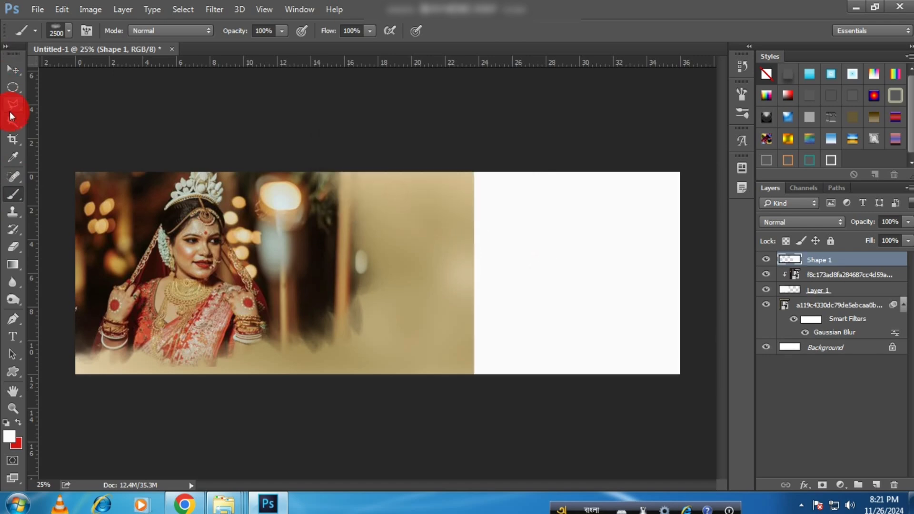
- Cut the white rectangle's left side to a slanted edge with a polygonal lasso selection, deleting the selected part and deselecting
left_click(13, 104)
left_click(574, 161)
left_click(501, 388)
left_click(405, 348)
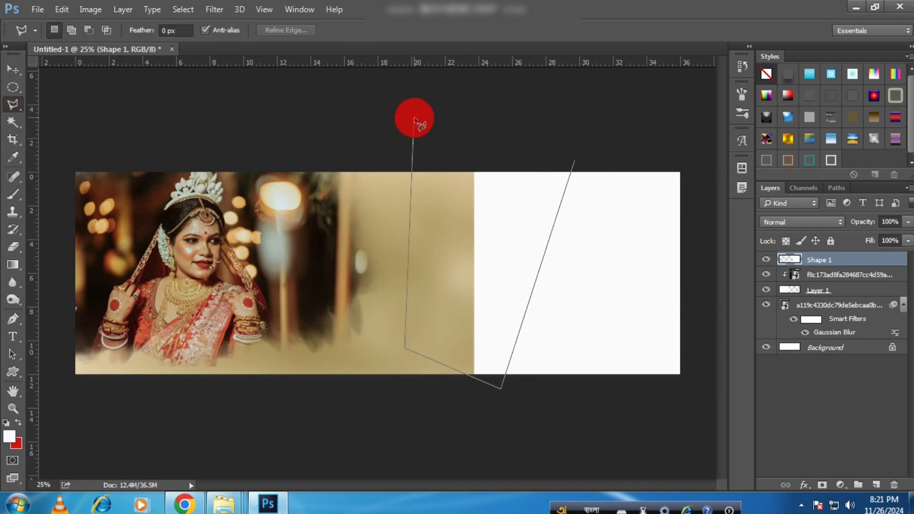
left_click(414, 118)
left_click(627, 133)
left_click(576, 160)
key("Delete")
key("ctrl+d")
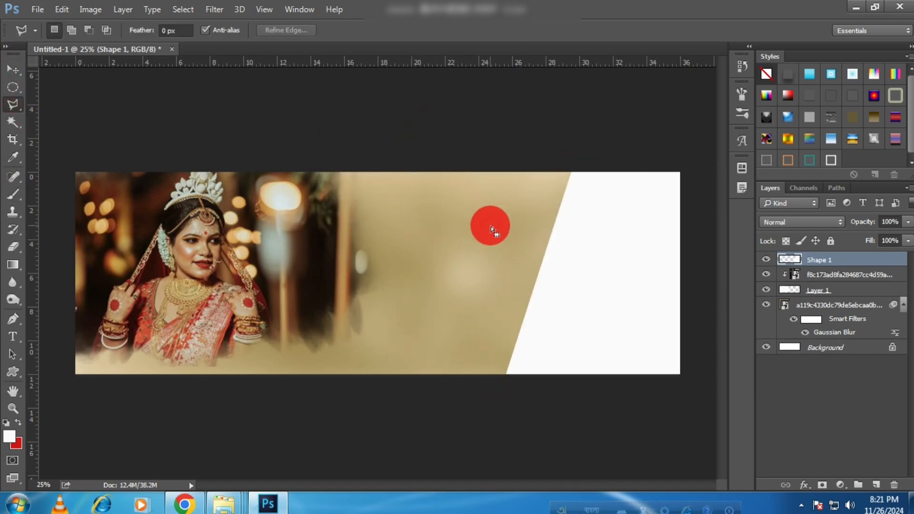
- Draw a second rectangle over the slanted edge, fill it with black and place its layer directly beneath Shape 1
left_click(13, 371)
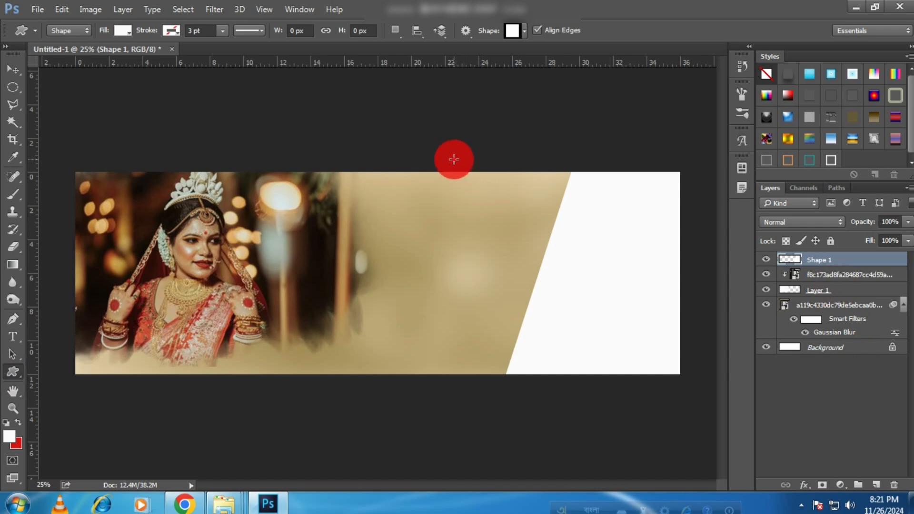
left_click_drag(453, 160, 582, 424)
left_click(13, 69)
double_click(784, 259)
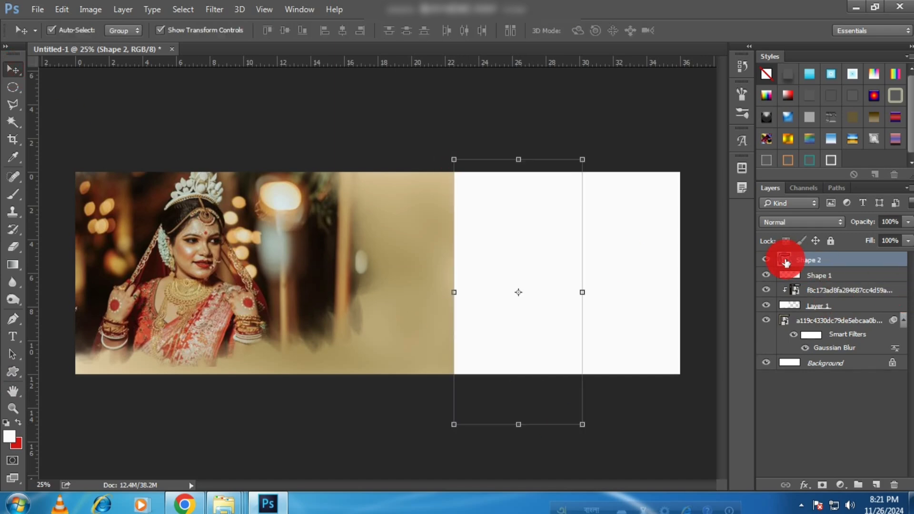
left_click_drag(36, 306, 32, 436)
left_click(340, 237)
mouse_move(799, 267)
left_mouse_down()
mouse_move(785, 259)
mouse_move(799, 280)
left_mouse_up()
- Widen the black rectangle and shift it left so it spans from mid-page to behind the white shape's slanted edge
left_click_drag(454, 292, 428, 293)
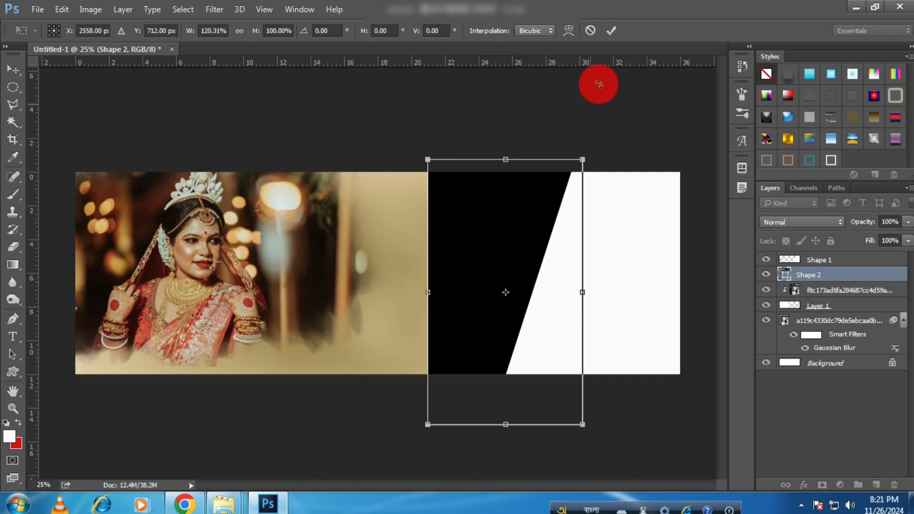
key("Return")
left_click(636, 81)
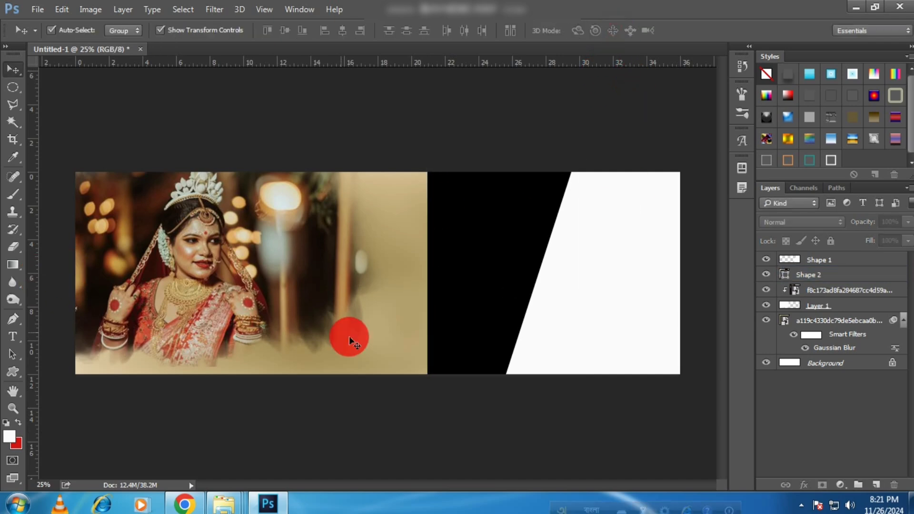
left_click_drag(481, 276, 447, 279)
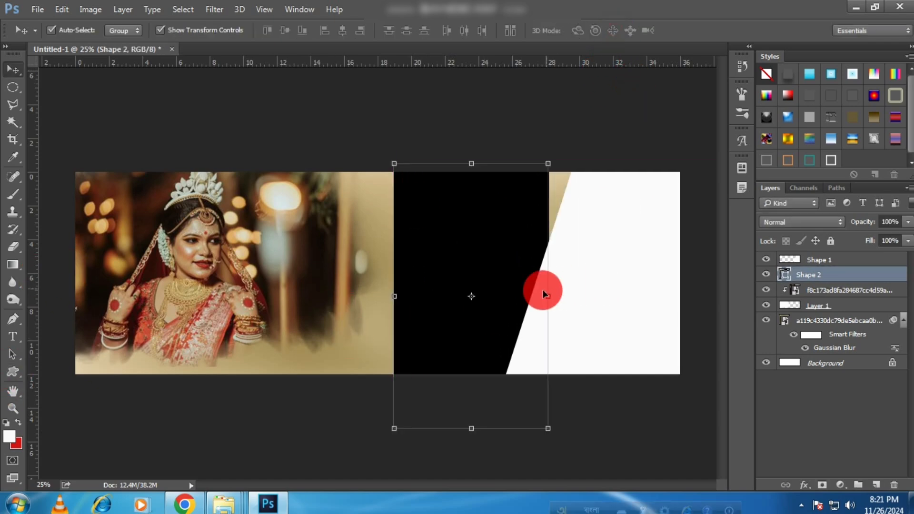
left_click_drag(549, 296, 588, 297)
left_click(615, 30)
- Apply the white stroke style to the slanted white shape on Shape 1
left_click(629, 213)
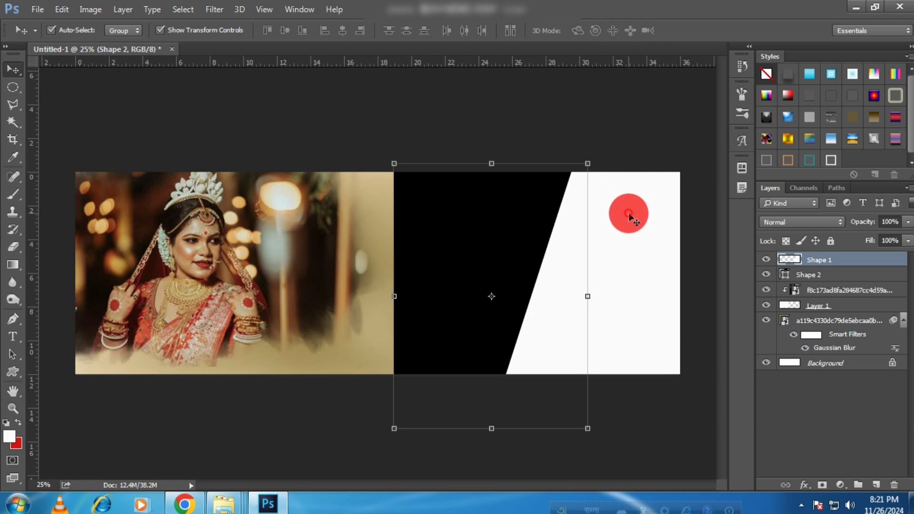
left_click(833, 163)
left_click(457, 119)
- Place the bride photo with lowered eyes over the black rectangle, enlarged to about 155%, and clip it to Shape 2
left_click(469, 285)
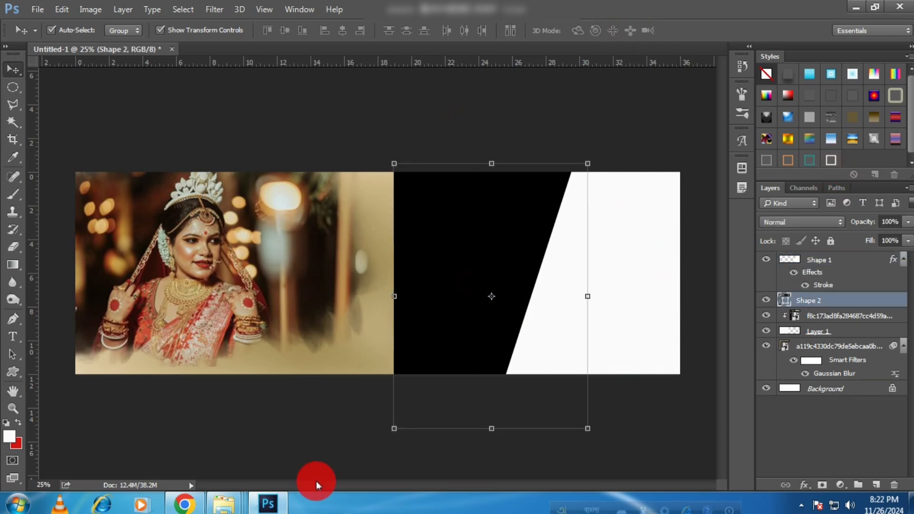
mouse_move(233, 500)
left_click(469, 447)
left_click_drag(317, 340, 459, 249)
left_click_drag(442, 354, 464, 409)
left_click_drag(459, 294, 545, 313)
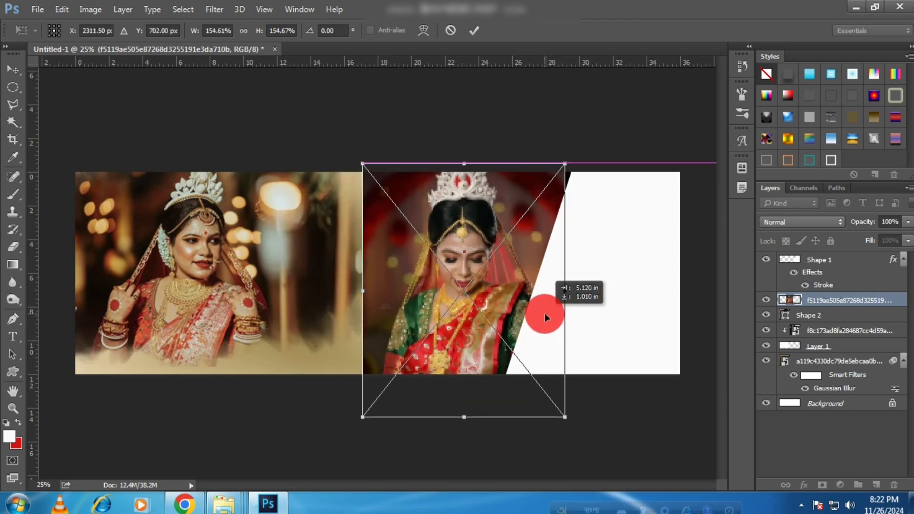
left_click(474, 30)
right_click(866, 300)
left_click(681, 353)
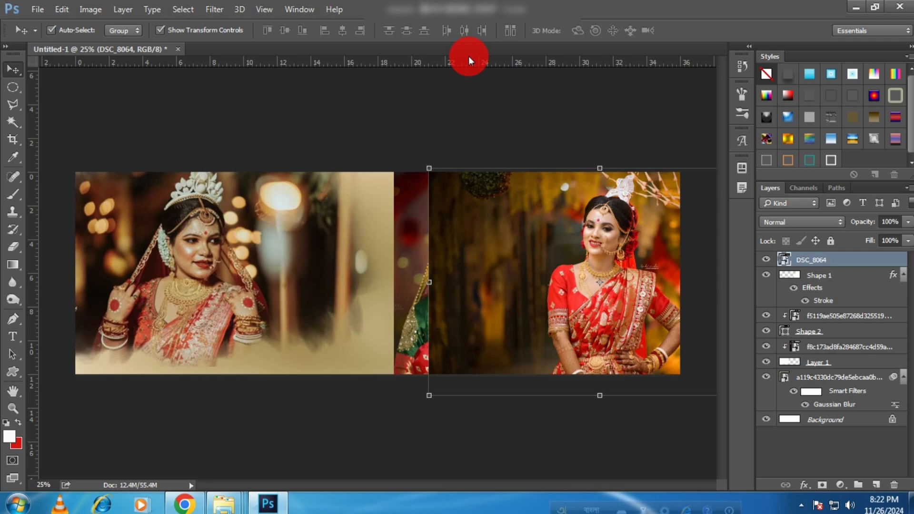
- Clip the DSC_8064 bride photo to the slanted Shape 1 with a clipping mask
right_click(864, 259)
left_click(587, 353)
left_click(282, 427)
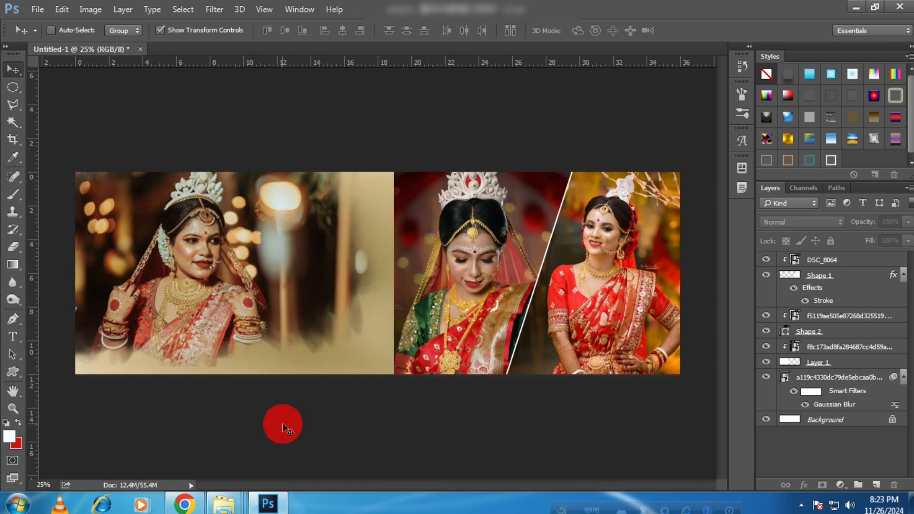
- Draw a small white square near the page's lower edge, over the diagonal border between the two right-hand bride photos
key("ctrl+plus")
mouse_move(543, 335)
left_mouse_down()
mouse_move(363, 330)
mouse_move(433, 391)
left_mouse_up()
left_click(10, 372)
left_click(13, 158)
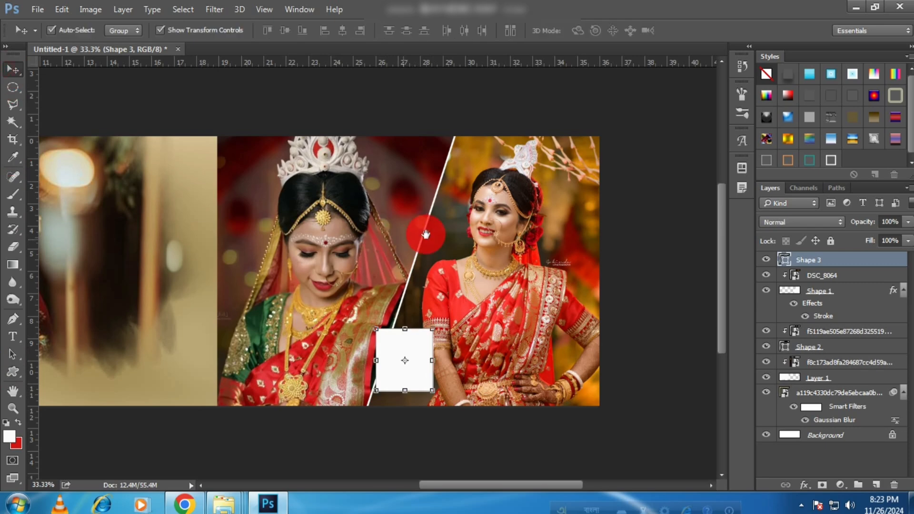
- Apply the white stroke style to the small square and change its fill color to black (000000)
left_click(832, 159)
double_click(784, 259)
left_click(143, 415)
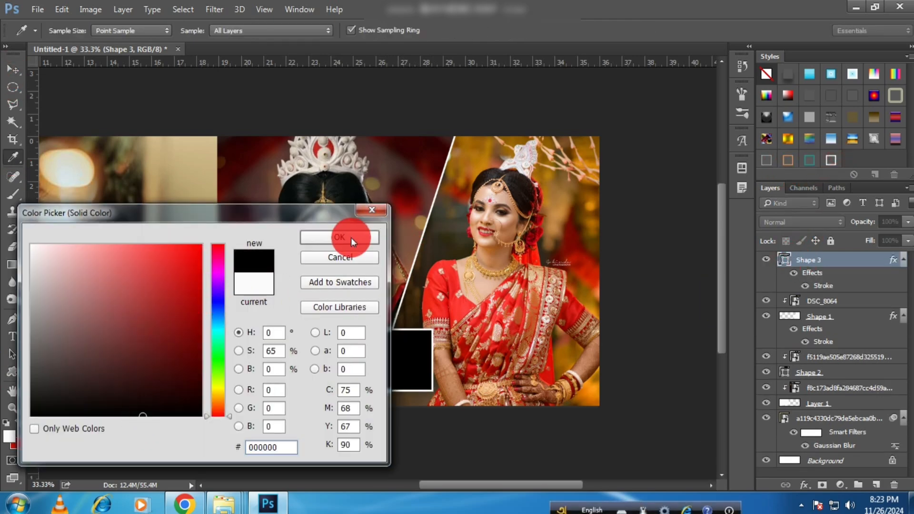
left_click(349, 240)
- Duplicate the small black square to its right and copy the tilted orange-bordered frame directly below the original
left_click_drag(415, 353, 475, 364)
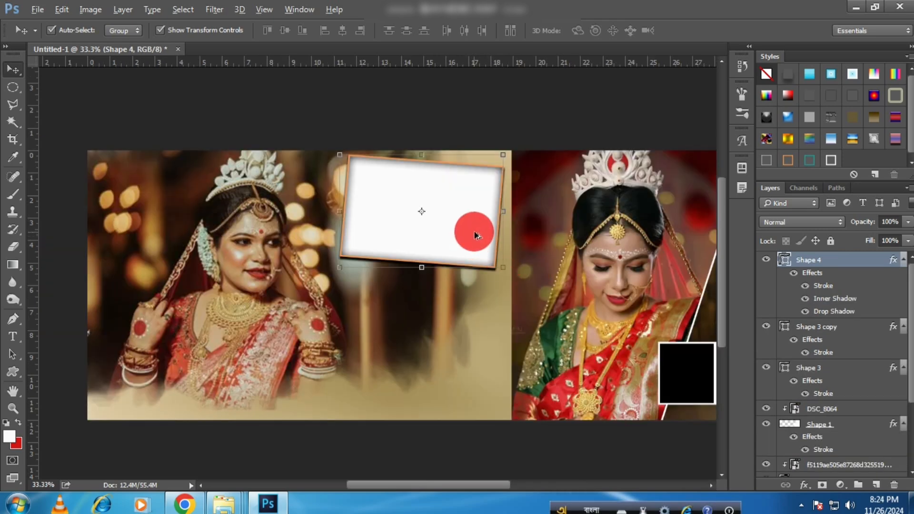
left_click_drag(473, 230, 470, 341, "alt")
- Add the white 48 pt Bengali text "মনে তোমার ছবি এঁকেছি" below the lower tilted frame
left_click(549, 125)
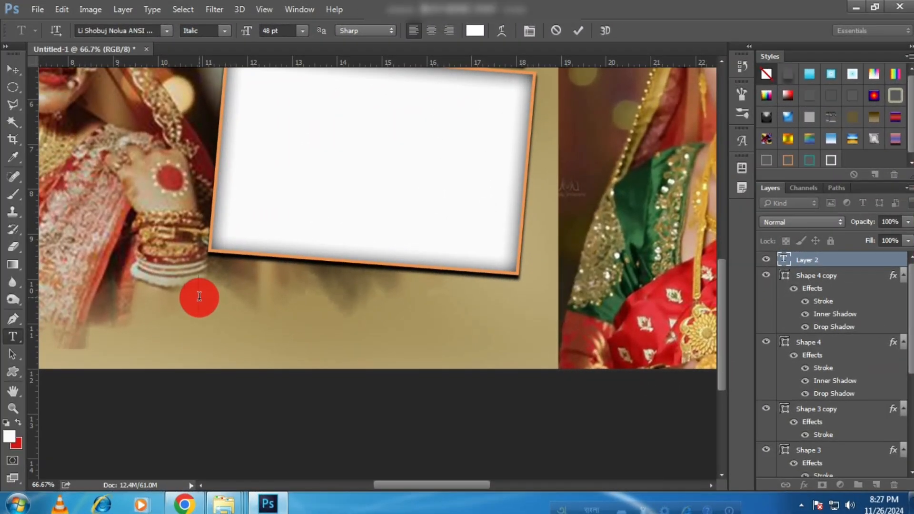
type("mne")
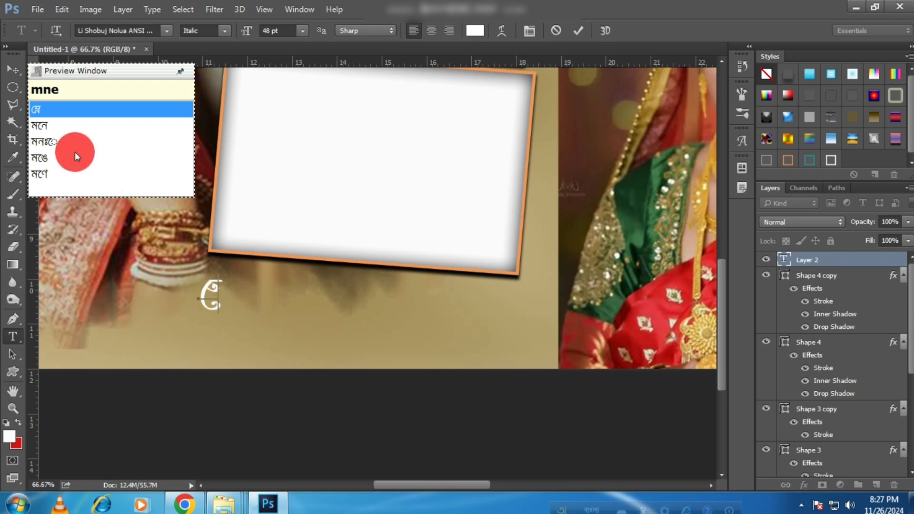
left_click(40, 125)
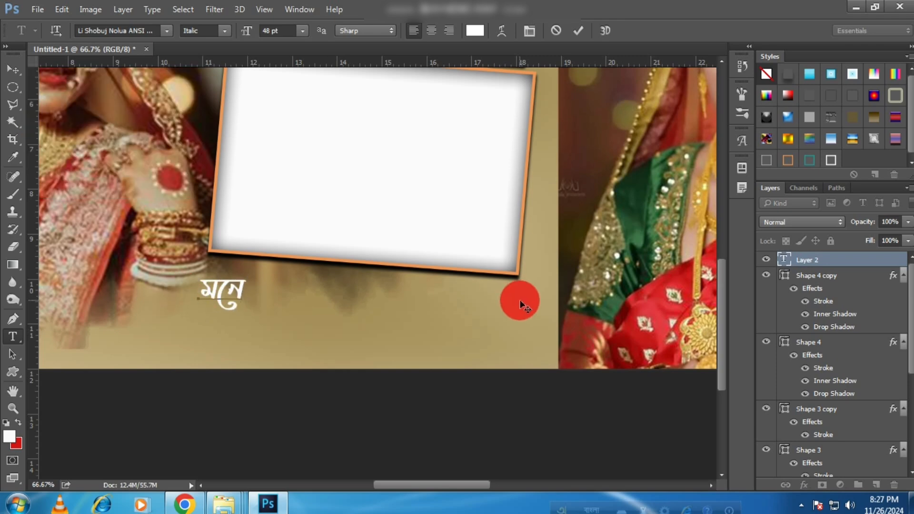
type("tomar")
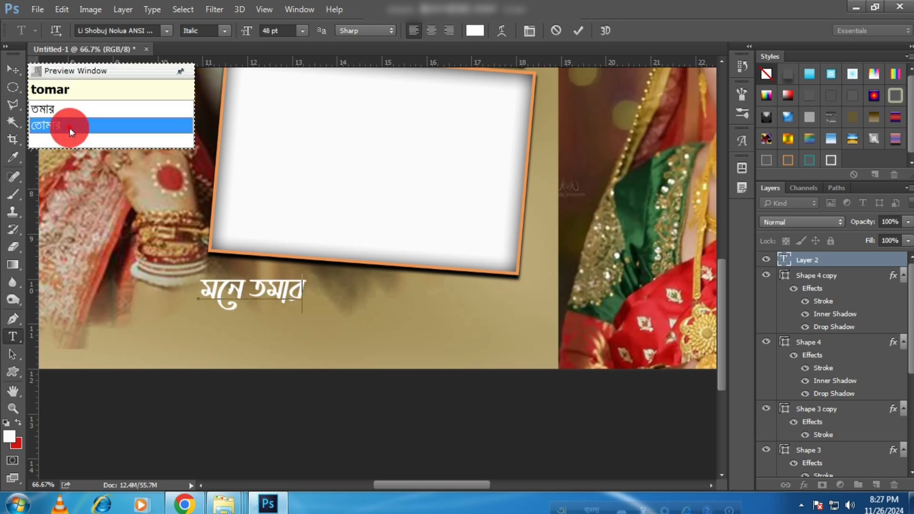
left_click(70, 126)
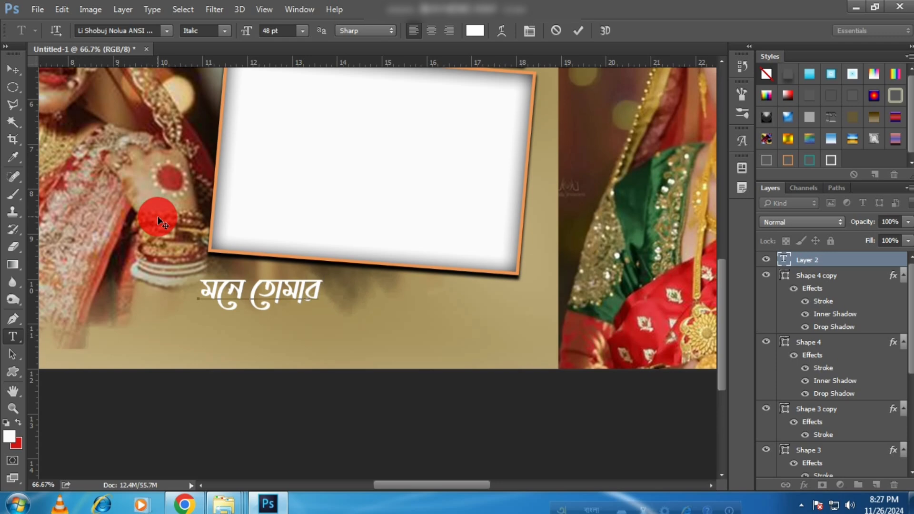
type("chbi ")
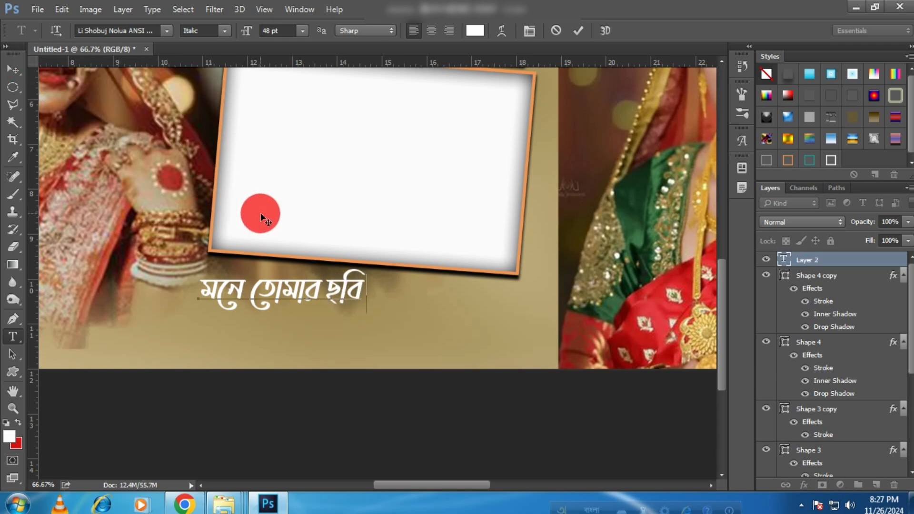
type("a")
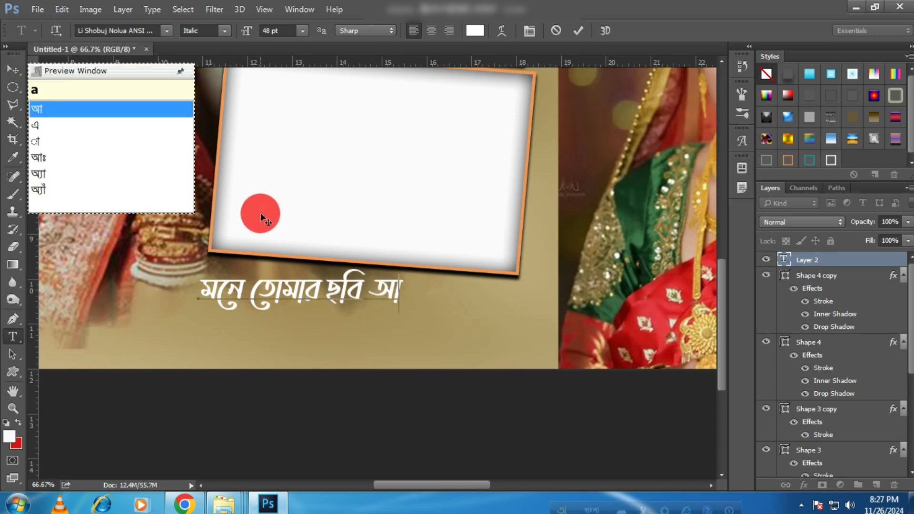
type("kechi")
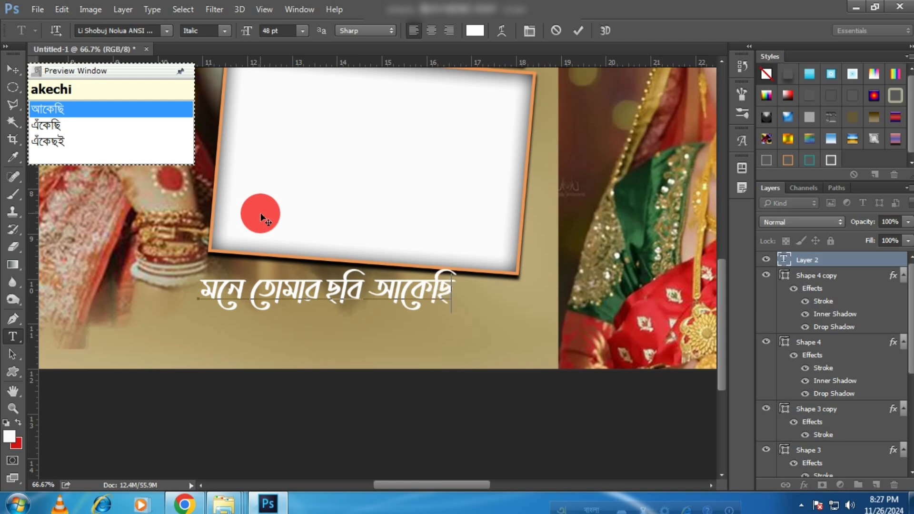
left_click(13, 70)
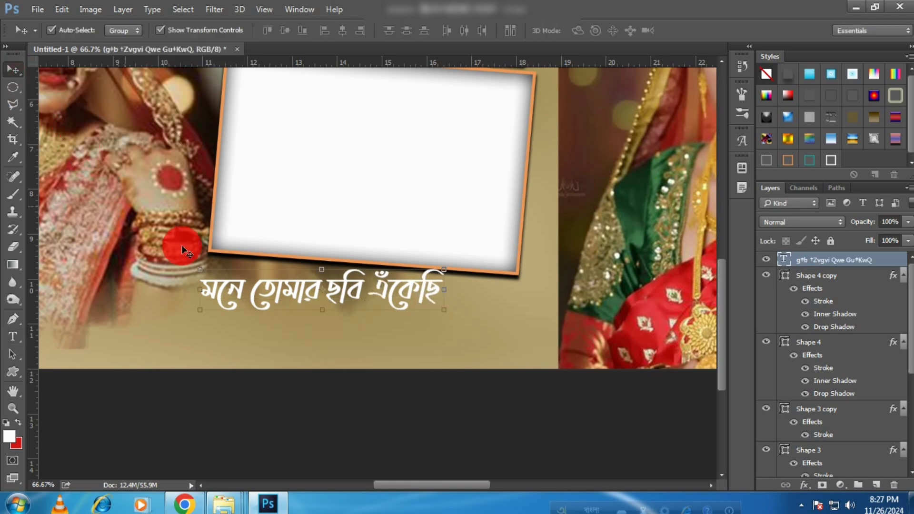
- Rotate the Bengali line slightly clockwise to follow the frame's tilt and start a second text line beneath it
left_click_drag(459, 287, 492, 303)
left_click(611, 30)
left_click(13, 337)
left_click(181, 336)
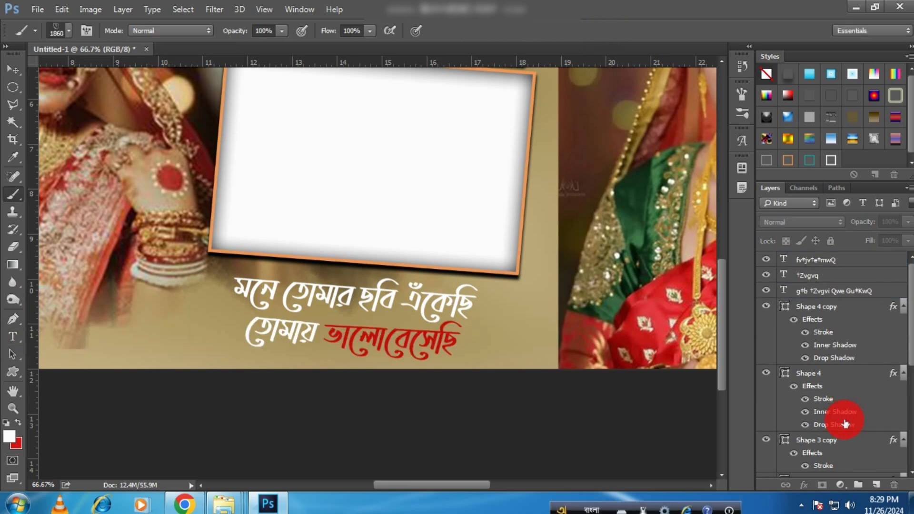
- Stamp a red heart outline beside the Bengali text on a new layer, using the heart brush reduced to 80 px
left_click(876, 485)
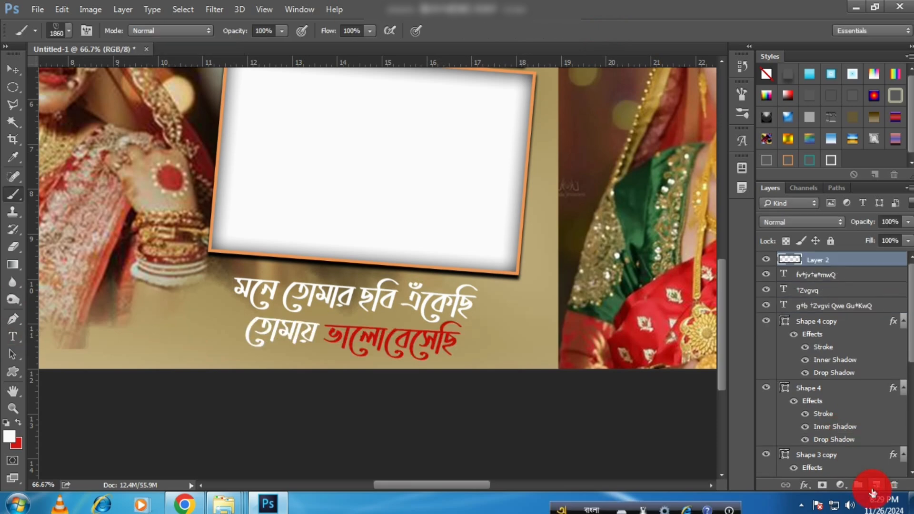
key("bracketleft")
key("bracketleft")
key("bracketleft")
key("bracketleft")
key("bracketleft")
key("bracketleft")
key("bracketleft")
key("bracketleft")
key("bracketleft")
key("bracketleft")
key("bracketleft")
key("bracketleft")
key("bracketleft")
key("bracketleft")
key("bracketleft")
key("bracketleft")
key("bracketleft")
key("bracketleft")
key("bracketleft")
key("bracketleft")
key("bracketleft")
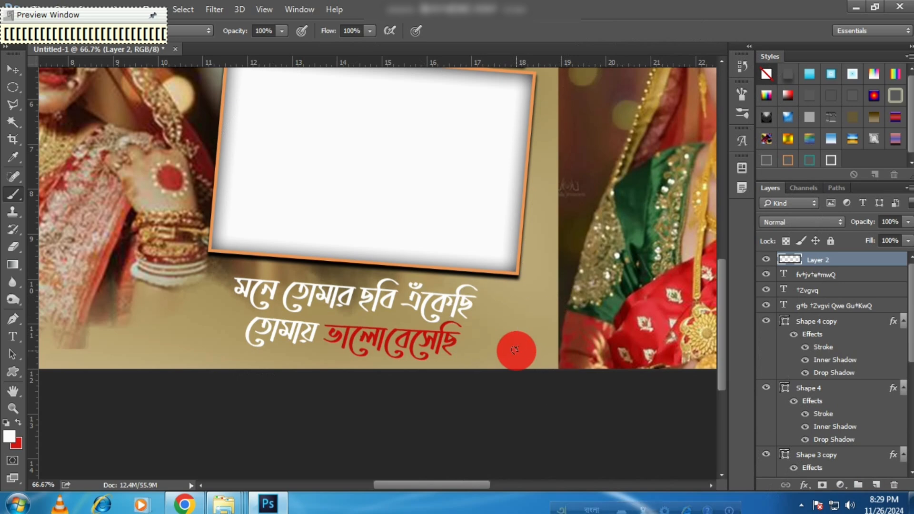
left_click(18, 422)
left_click(505, 317)
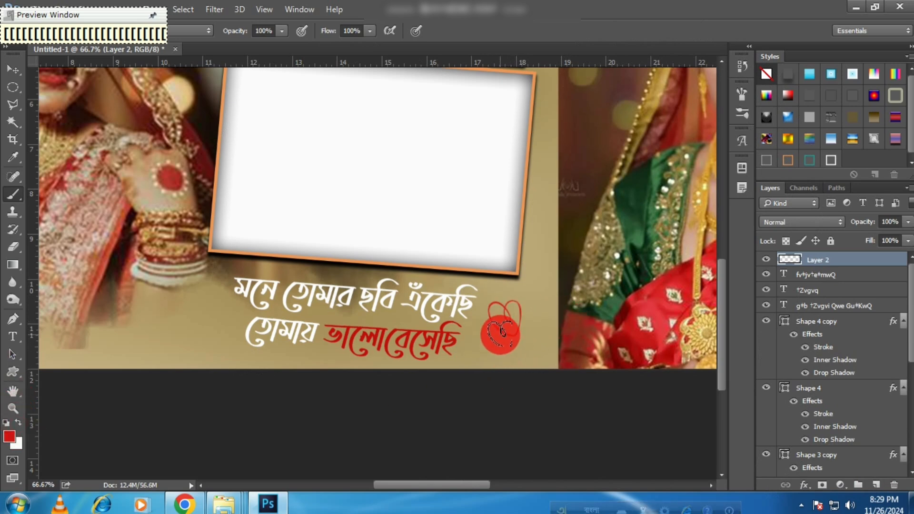
- Stamp a second red heart on another new layer just below the first and rotate it about 30°
left_click(878, 485)
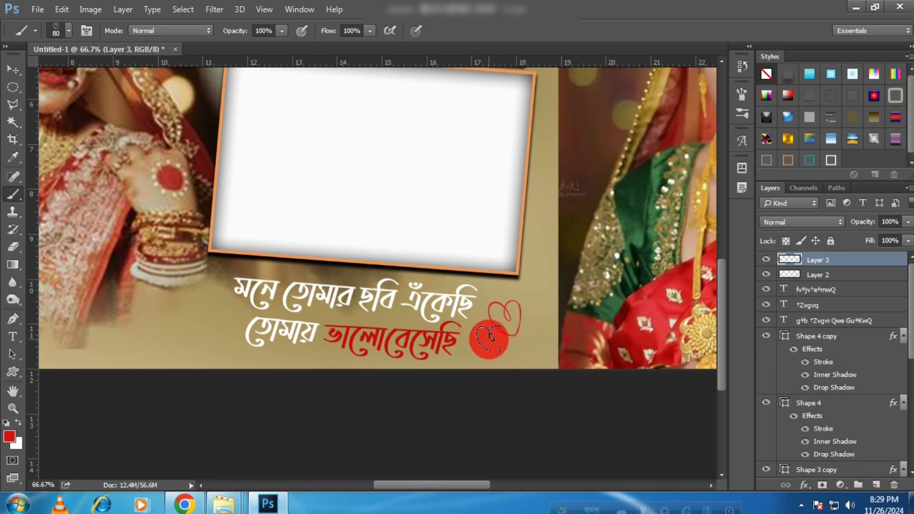
left_click(501, 336)
key("v")
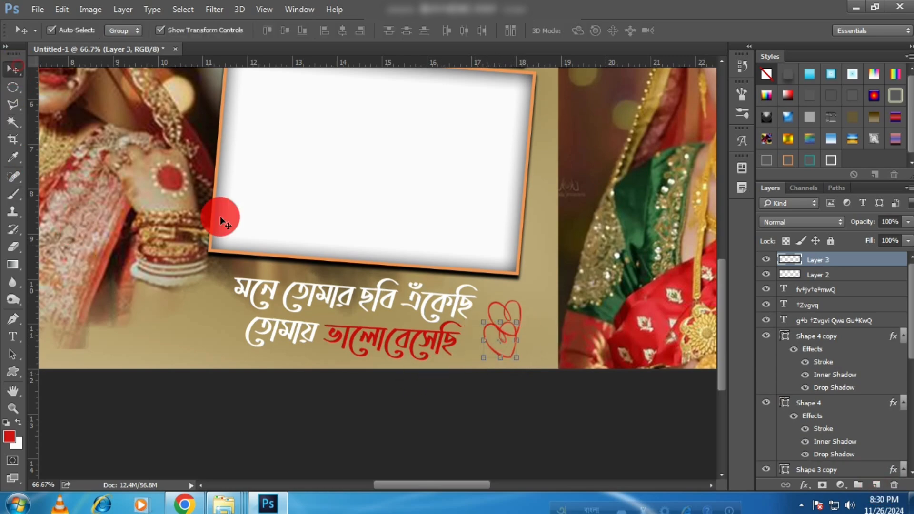
key("ctrl+t")
left_click_drag(514, 312, 510, 336)
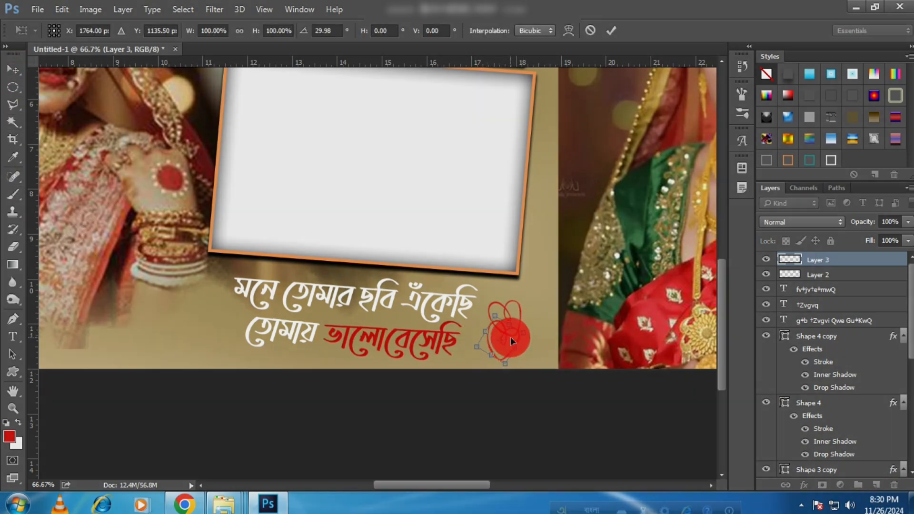